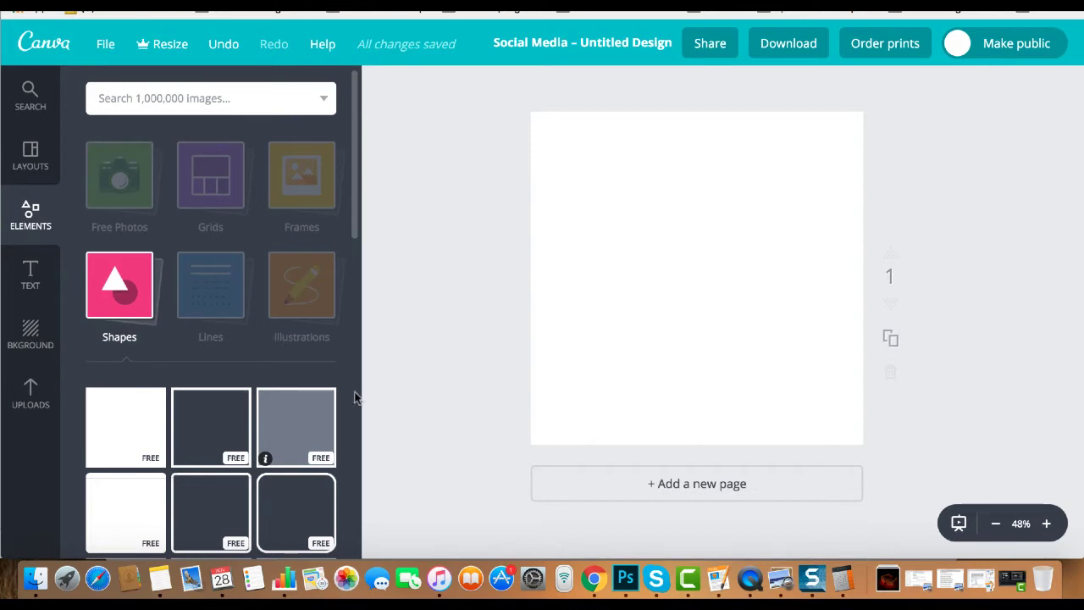
Place the uploaded photo of the knife and lantern on the blank canvas
click(33, 388)
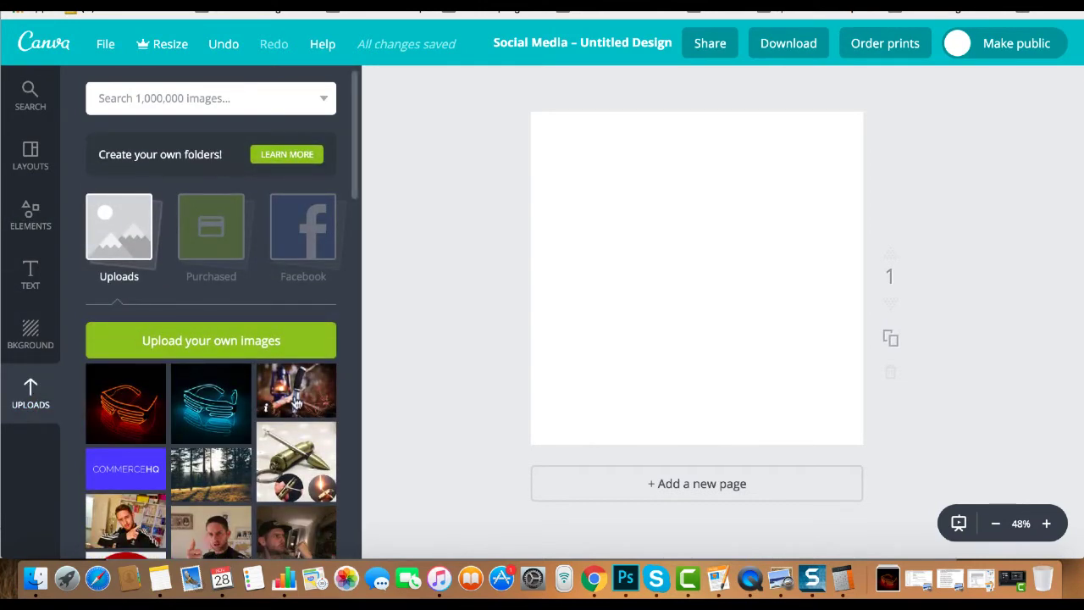
drag(295, 405, 678, 290)
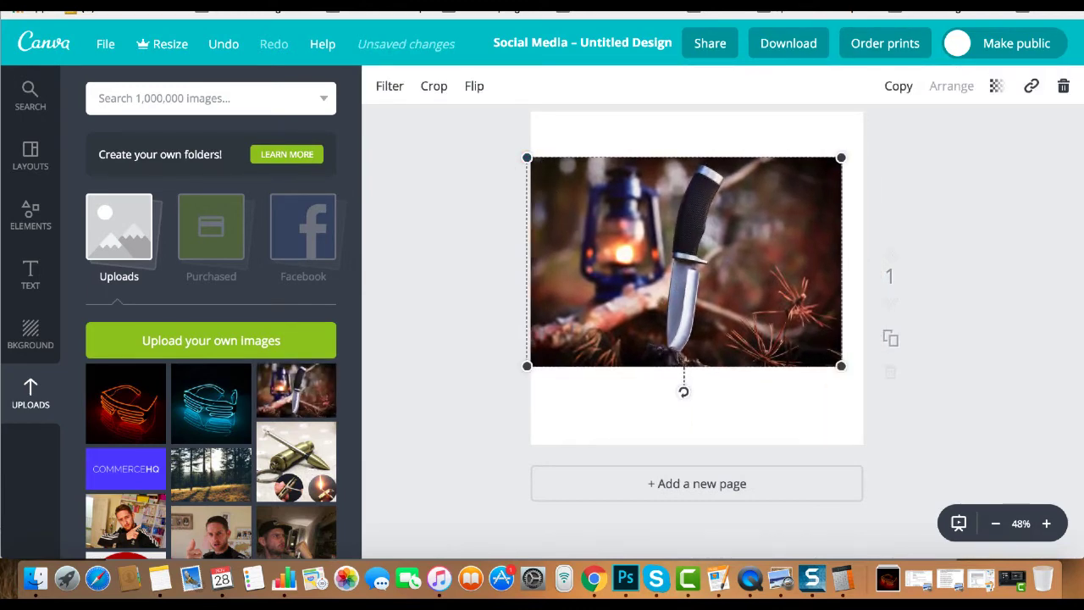
Switch to the Unsplash site and look through its free photos on the home page
key(ctrl+Tab)
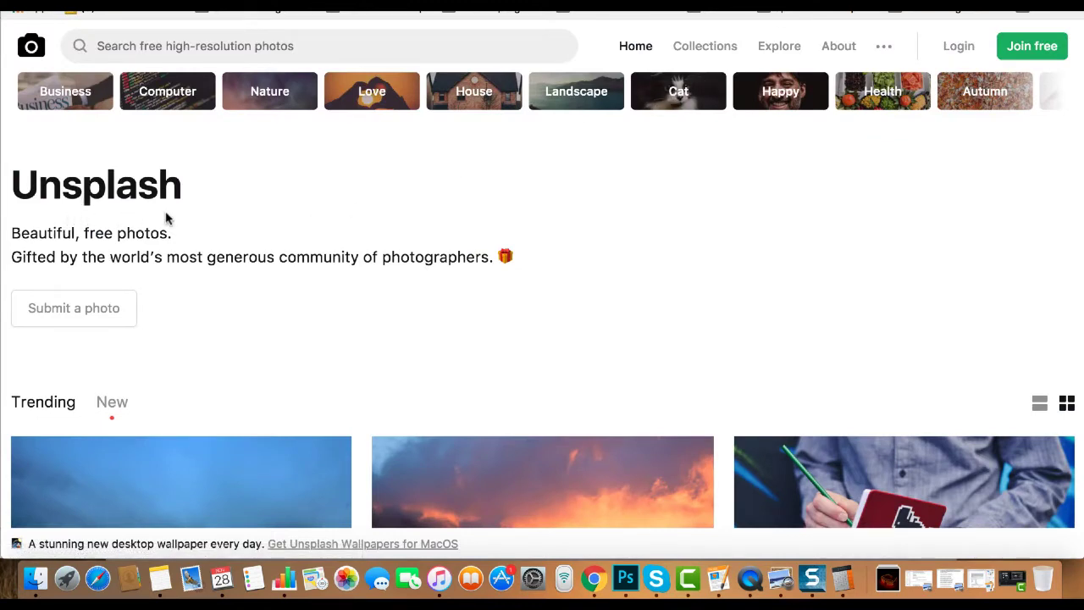
scroll(166, 218, down, 4)
scroll(166, 218, up, 4)
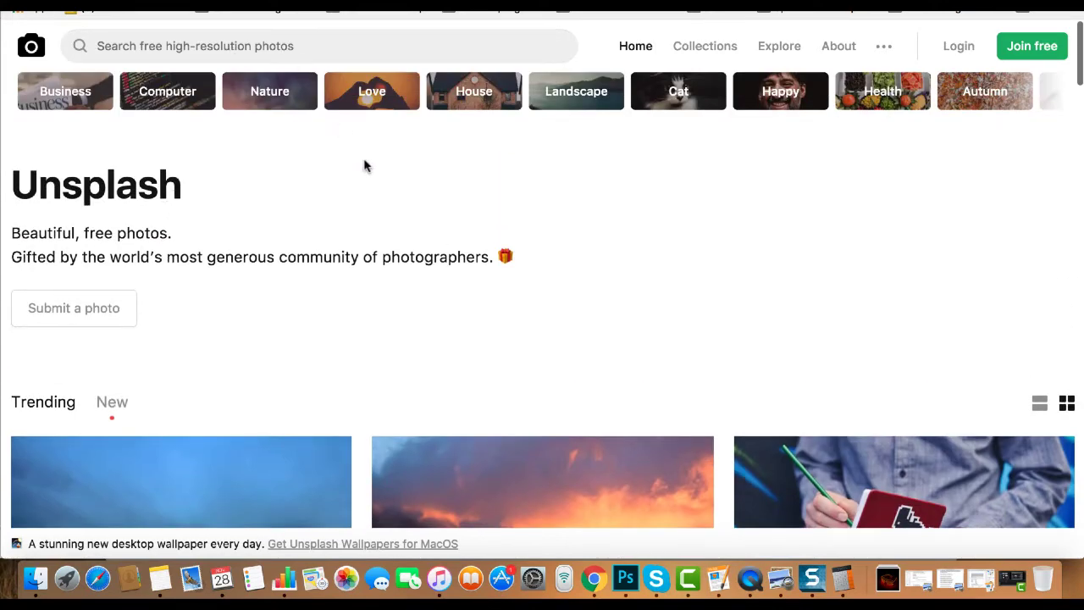
scroll(363, 165, down, 4)
scroll(364, 166, up, 1)
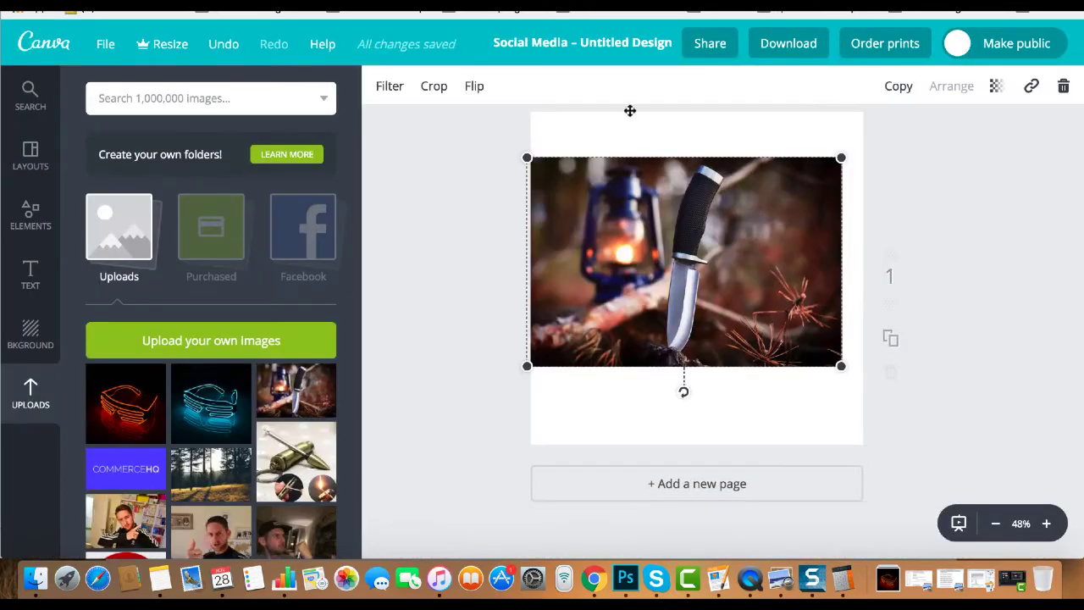
Enlarge the knife photo to fill the whole square canvas and shift it so both the lantern and knife are in frame
drag(613, 288, 639, 366)
drag(552, 235, 369, 113)
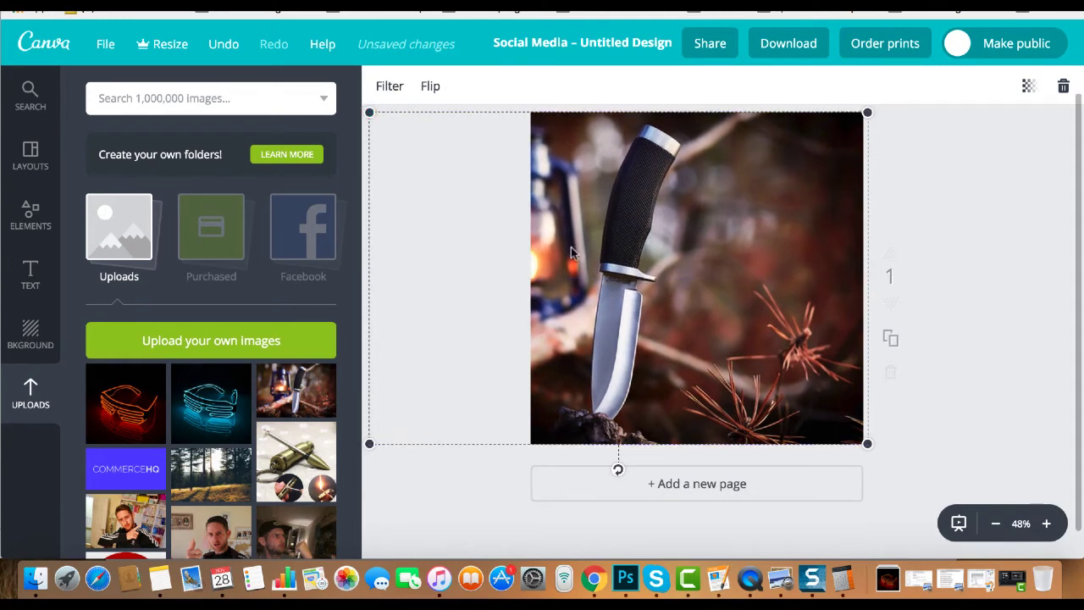
drag(575, 250, 692, 248)
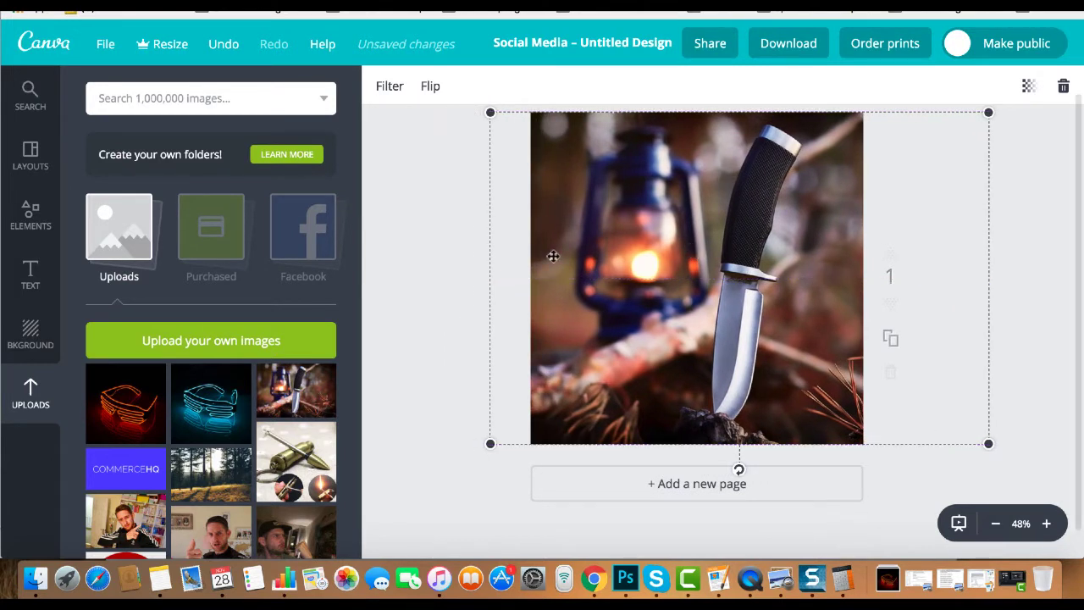
click(454, 273)
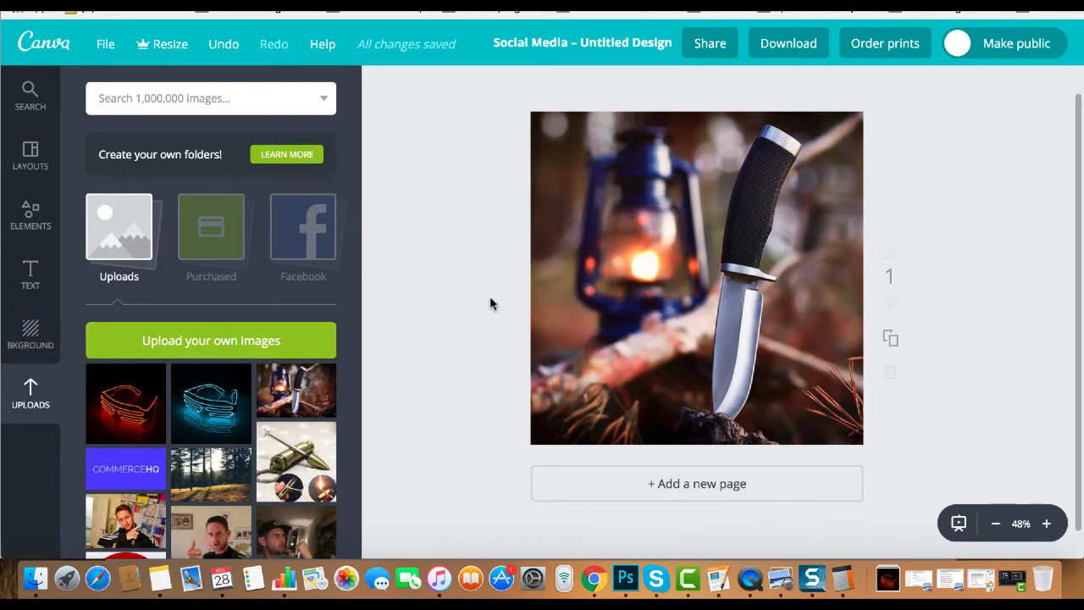
Add a solid square shape over the photo
click(34, 335)
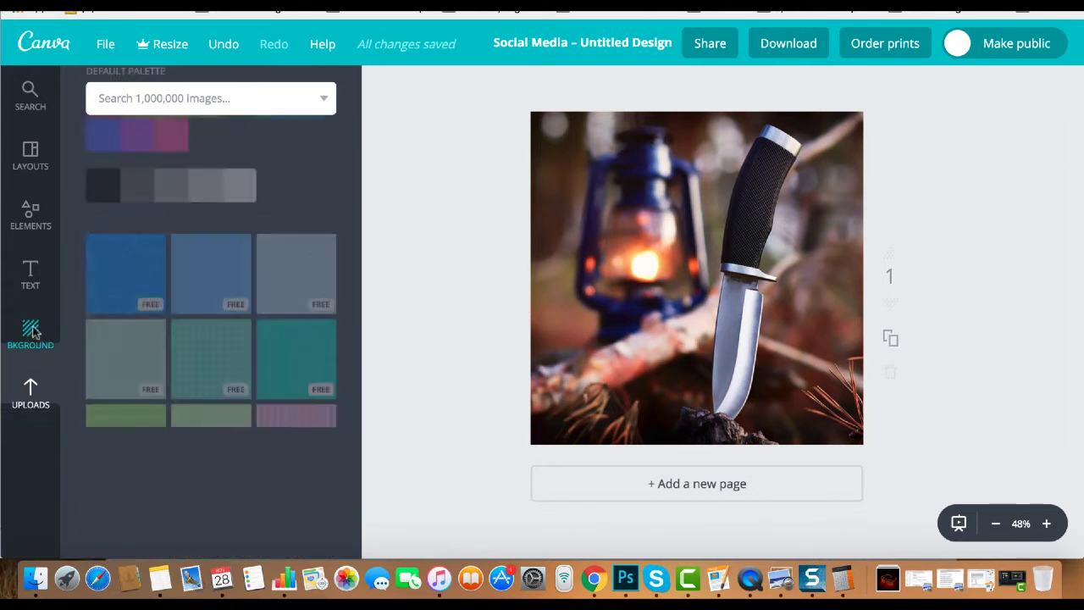
click(33, 222)
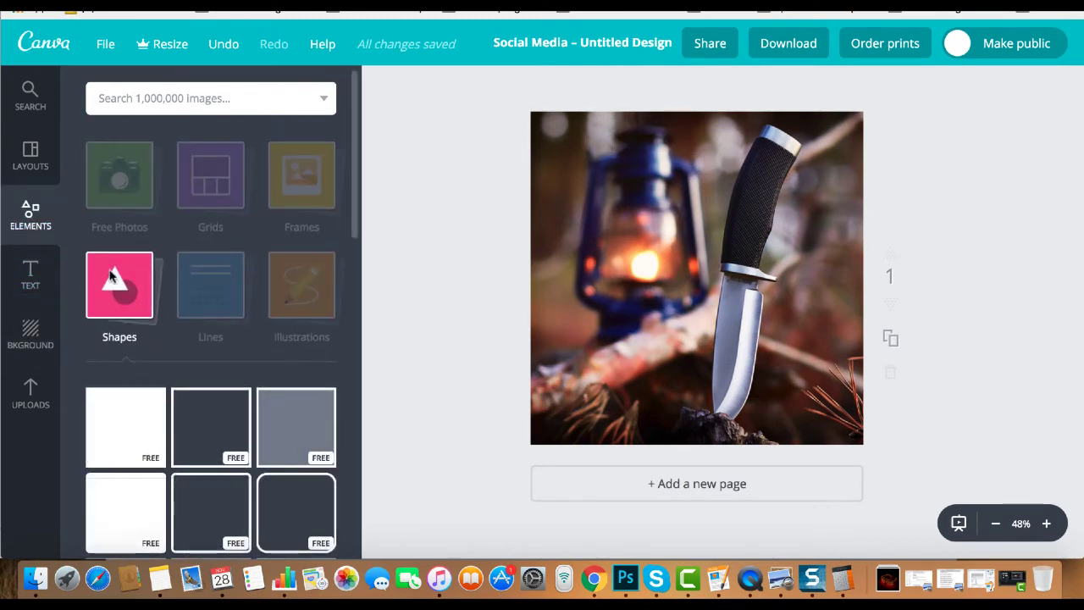
click(114, 339)
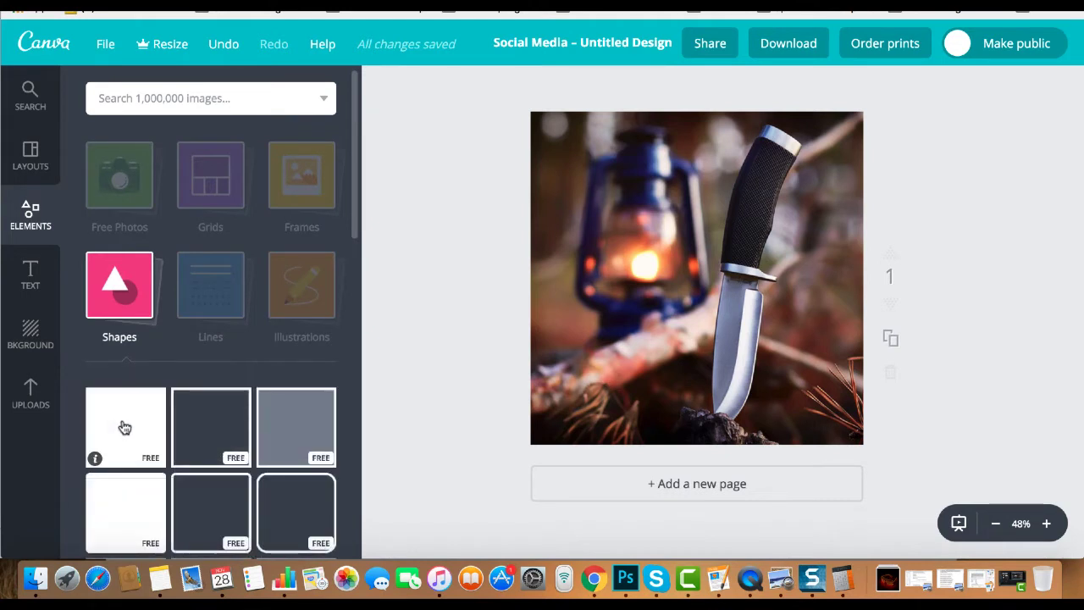
click(124, 427)
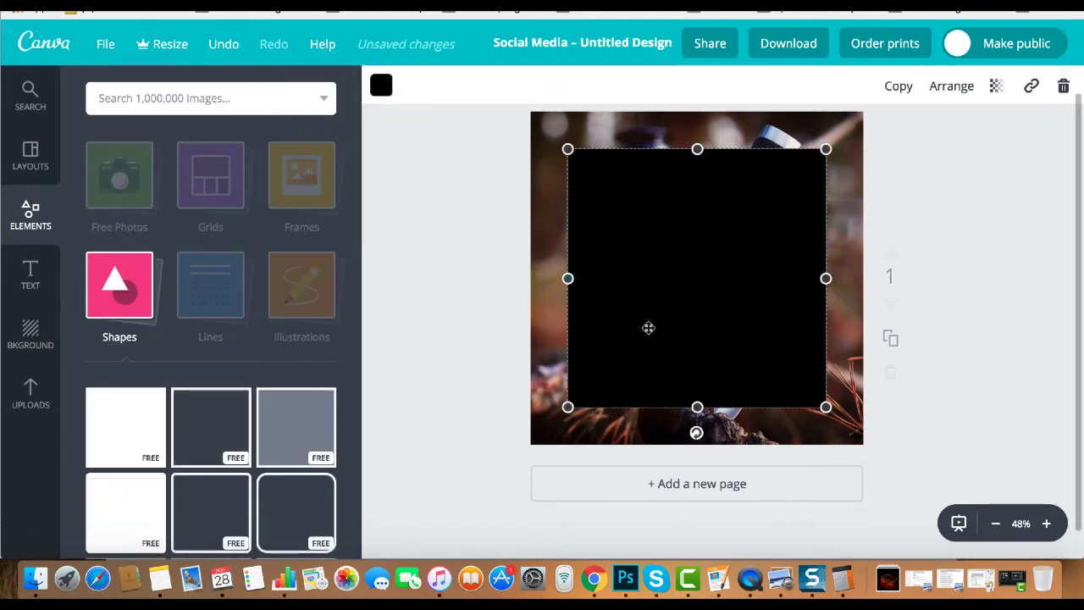
Rotate the black square about 45 degrees and reshape it into a narrow band from the photo's lower-left to upper-right corner
drag(696, 433, 726, 307)
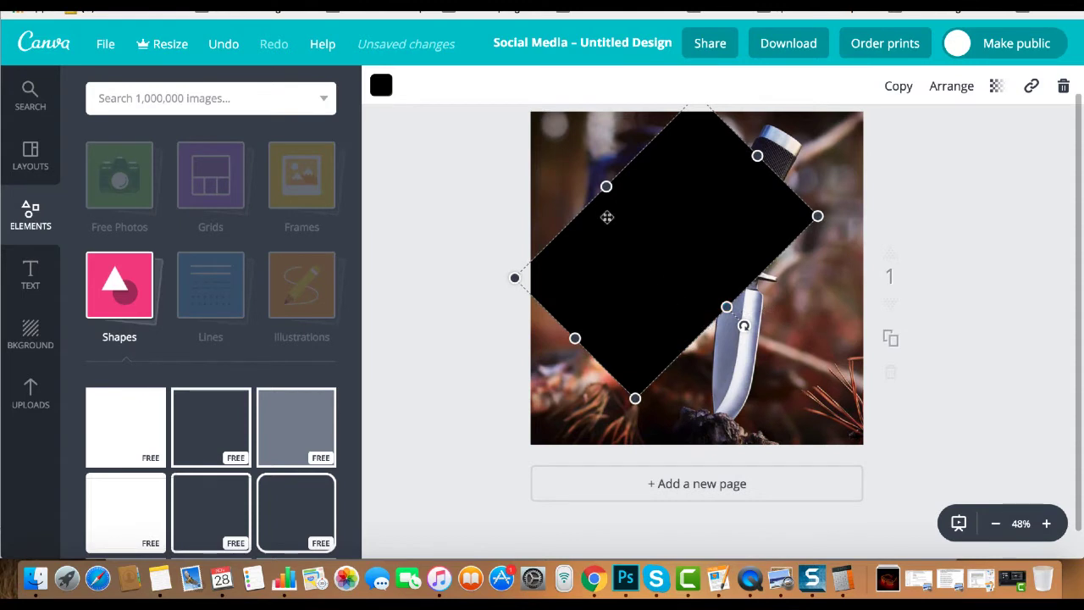
drag(606, 185, 683, 263)
drag(726, 305, 711, 291)
drag(787, 188, 875, 128)
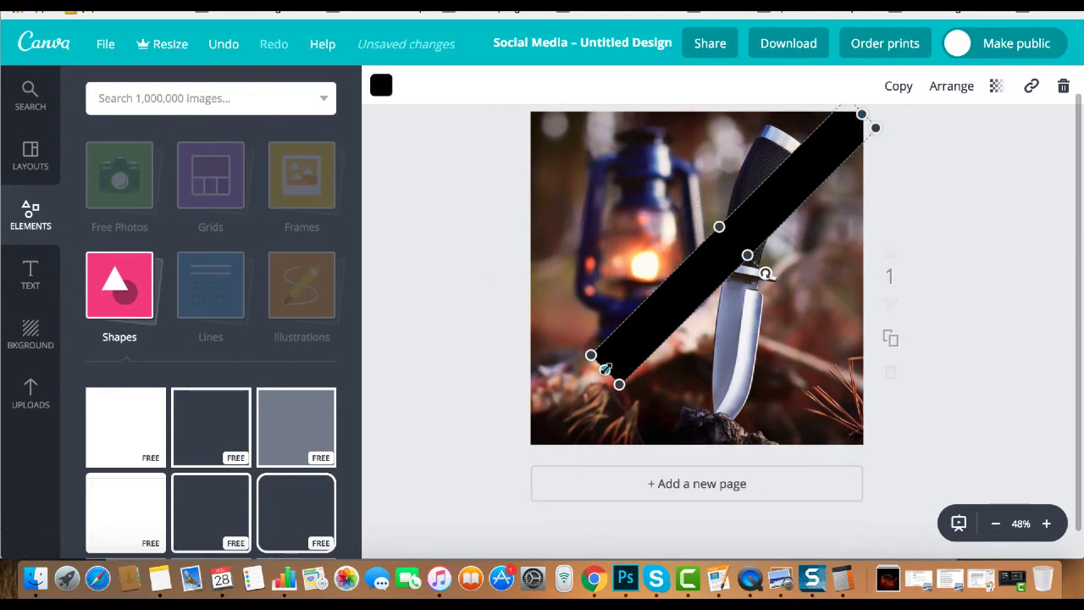
drag(604, 369, 517, 436)
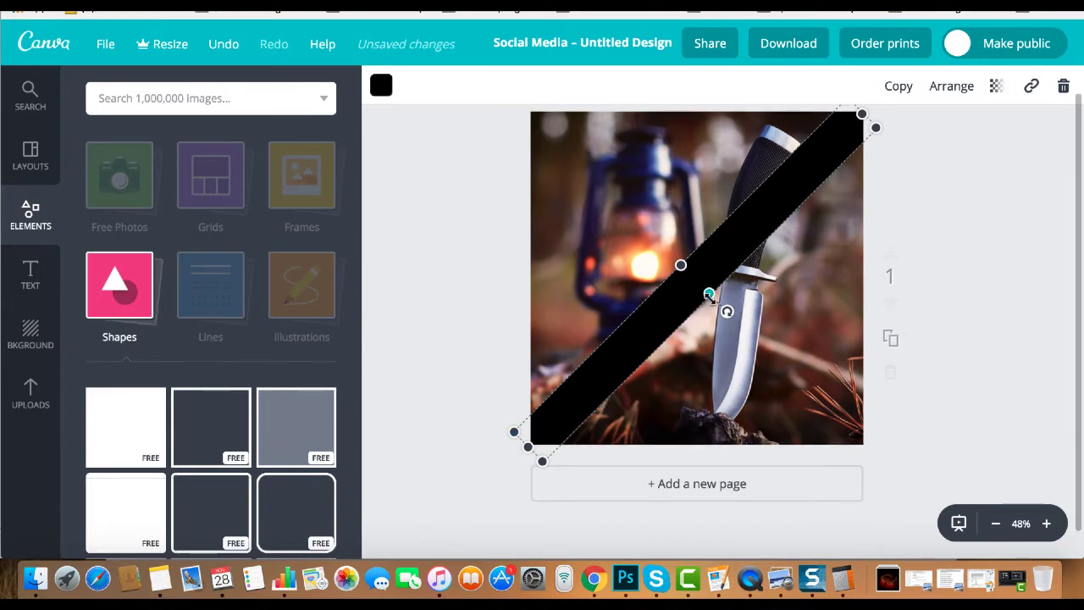
Widen the black diagonal band slightly on both of its long sides
drag(709, 294, 675, 260)
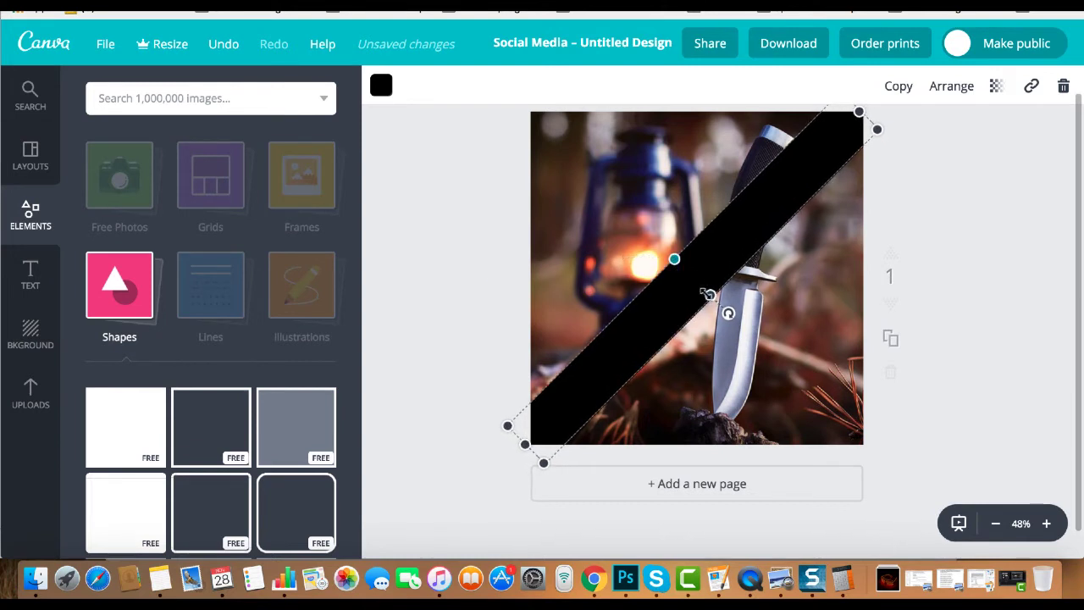
drag(710, 295, 721, 306)
drag(675, 260, 670, 256)
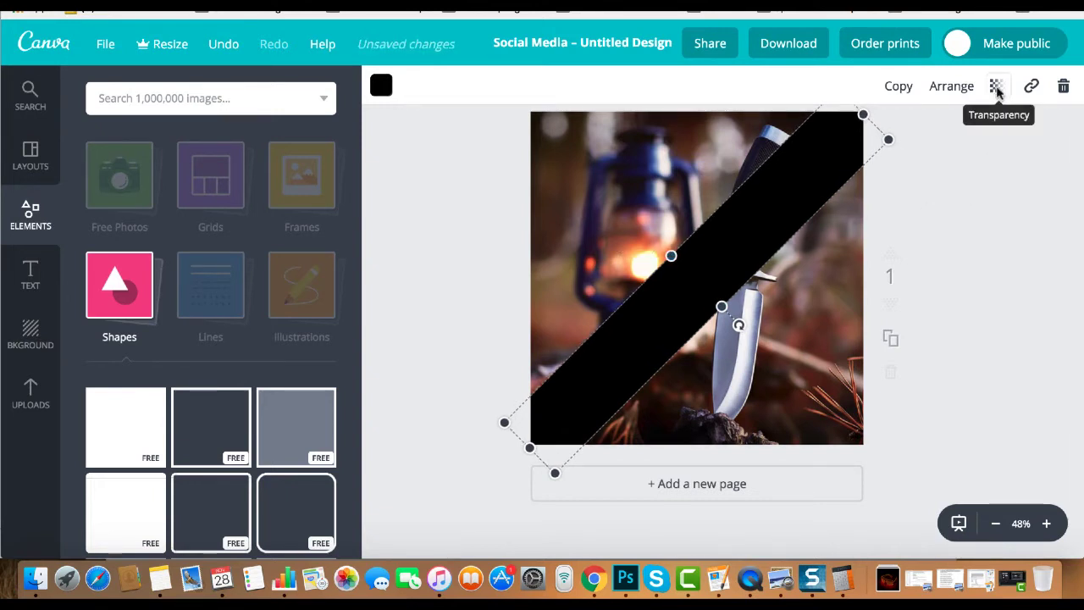
Set the diagonal band's transparency to about 51 so the photo shows through
click(996, 88)
drag(965, 139, 909, 141)
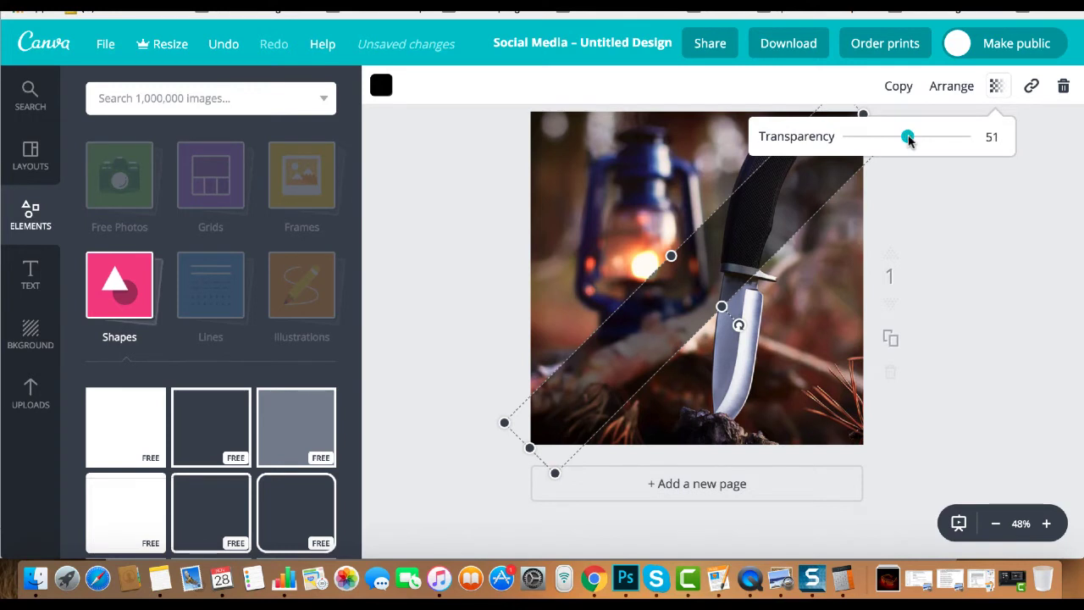
drag(909, 140, 910, 140)
click(957, 232)
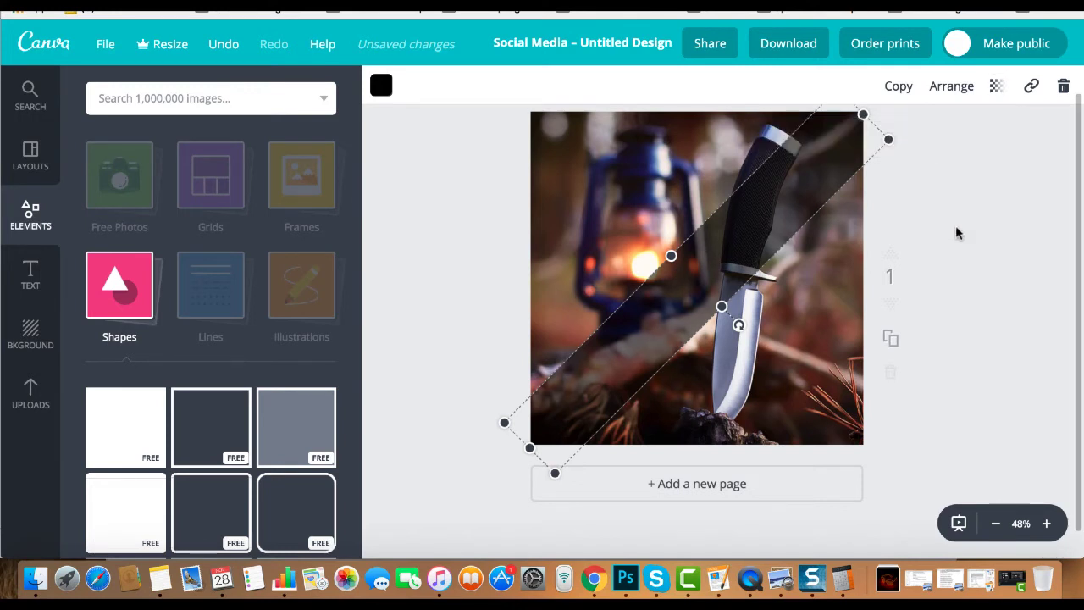
click(972, 195)
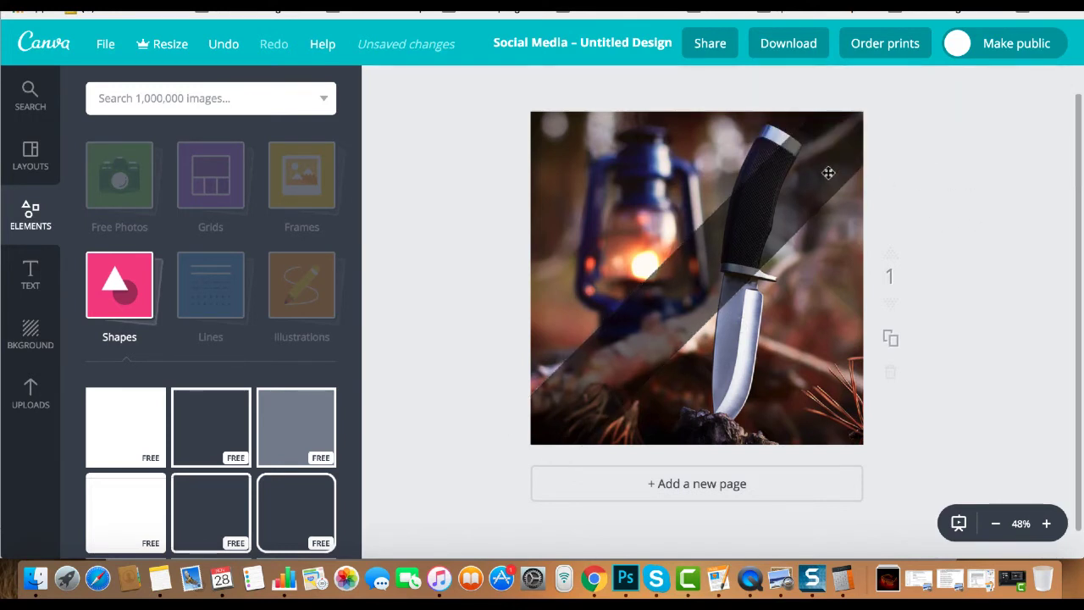
Add a subheading text box, rotate it to run along the diagonal band, and extend its box at both ends
click(32, 273)
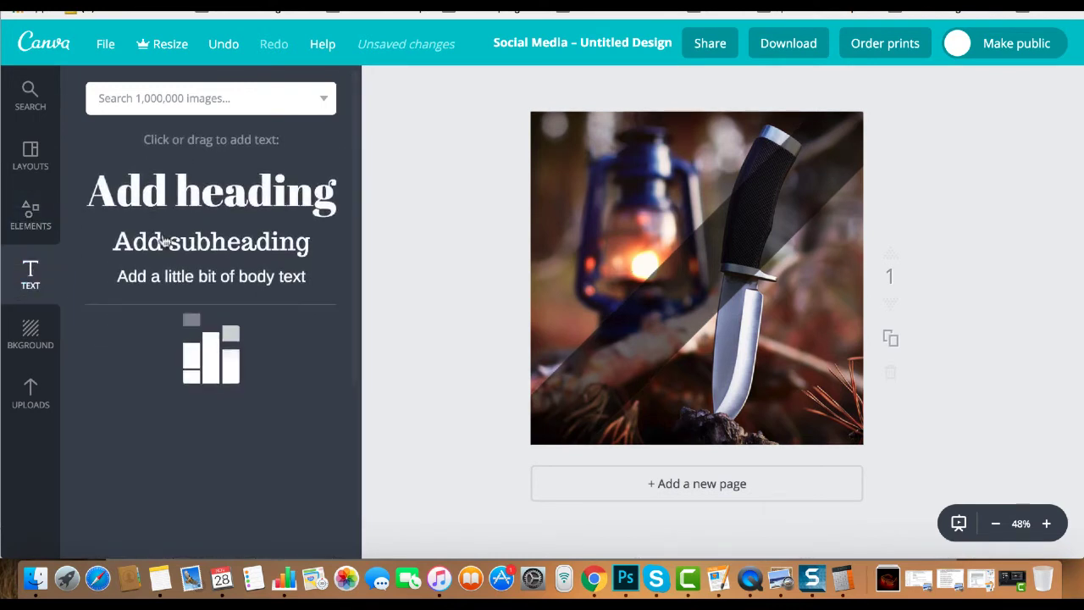
click(230, 243)
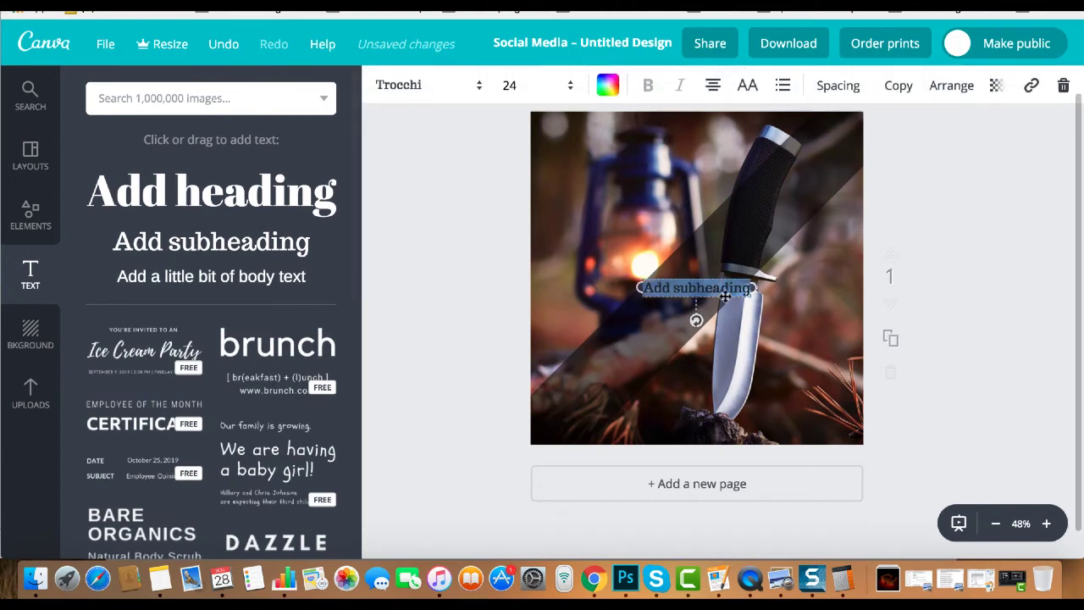
drag(696, 321, 728, 321)
drag(735, 249, 801, 182)
drag(655, 324, 601, 381)
Replace the subheading's placeholder text with "ON SALE NOW"
double_click(690, 298)
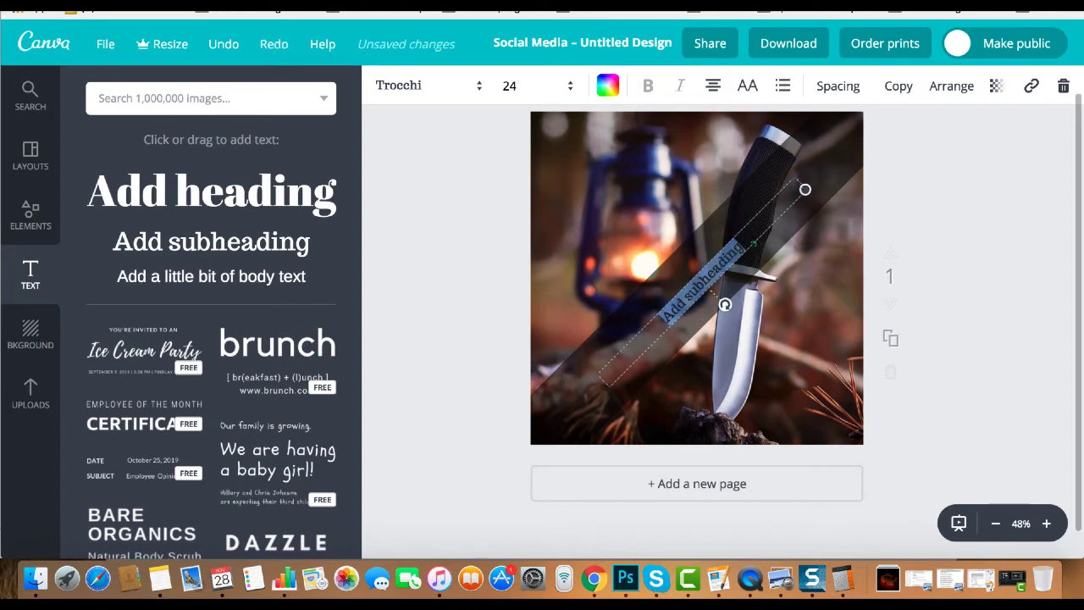
key(BackSpace)
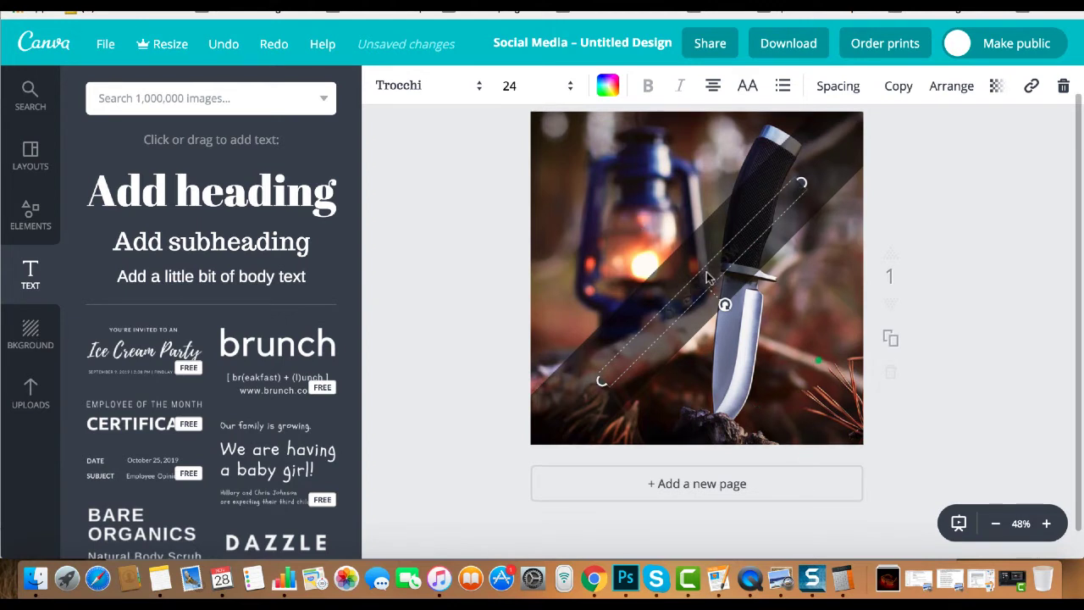
text(ON SALE NOW)
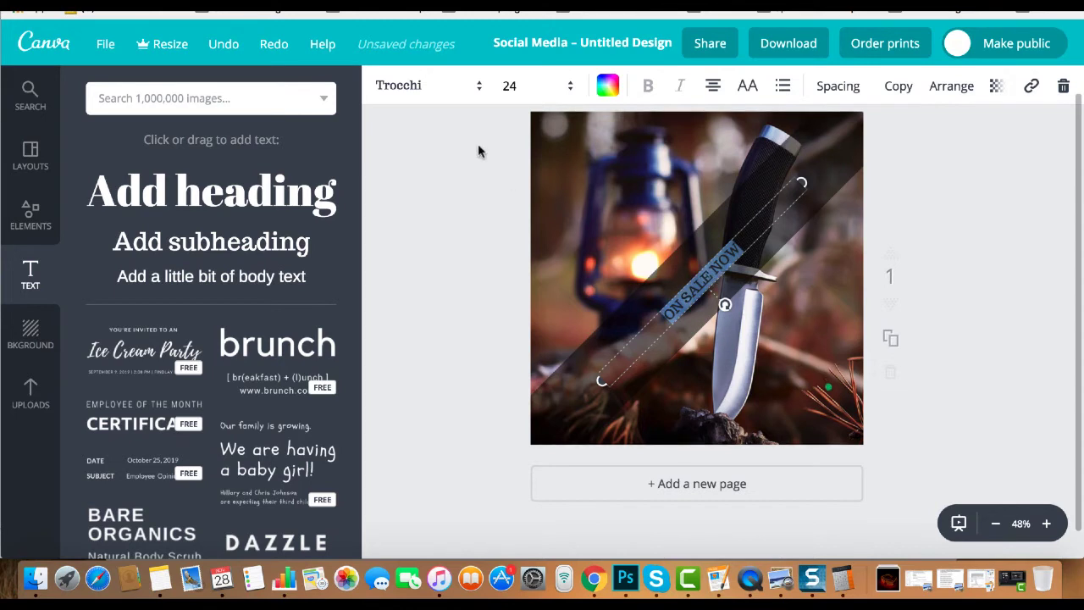
Set the "ON SALE NOW" text to size 36 in the Alfa Slab One font
click(511, 86)
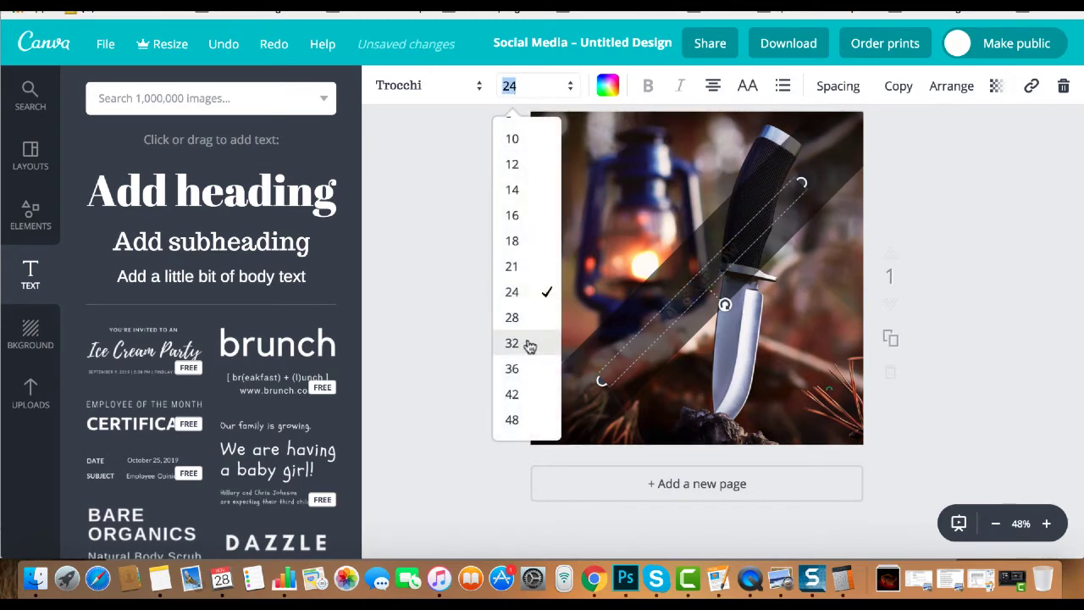
click(526, 368)
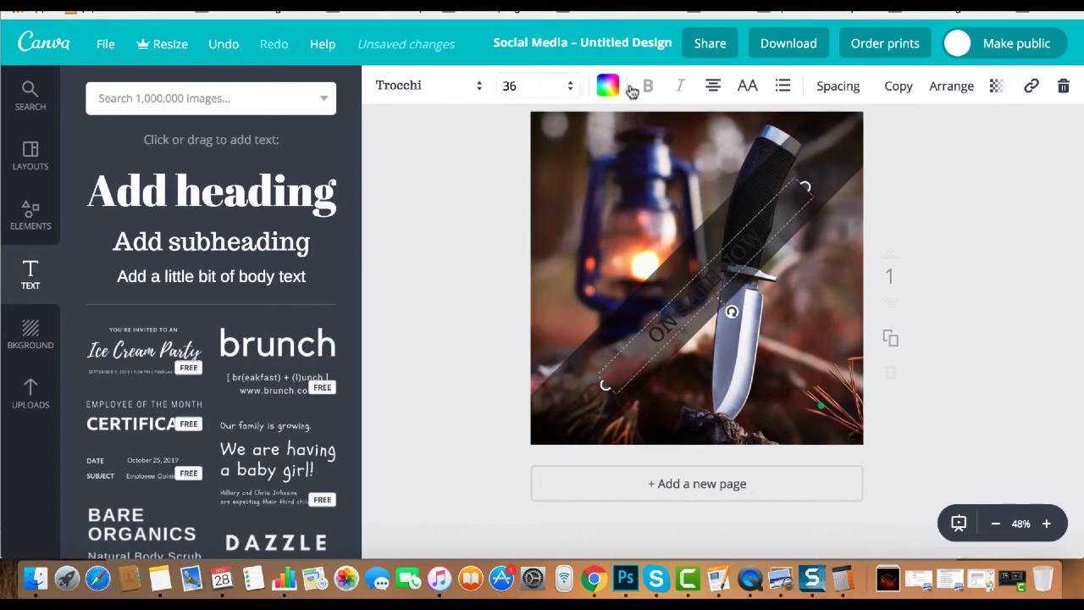
click(441, 99)
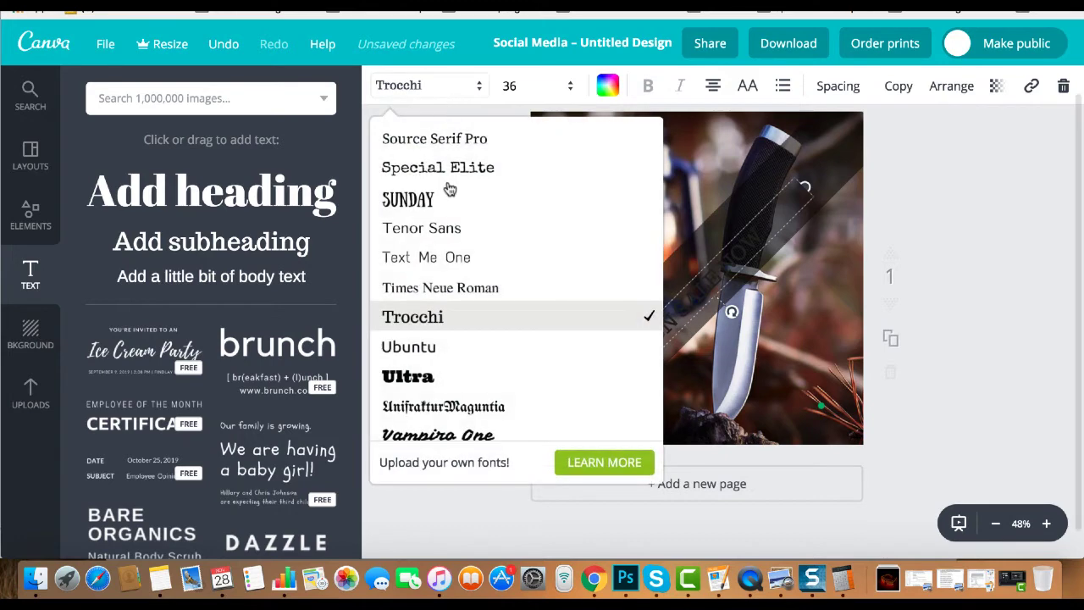
scroll(447, 186, up, 15)
scroll(449, 186, up, 2)
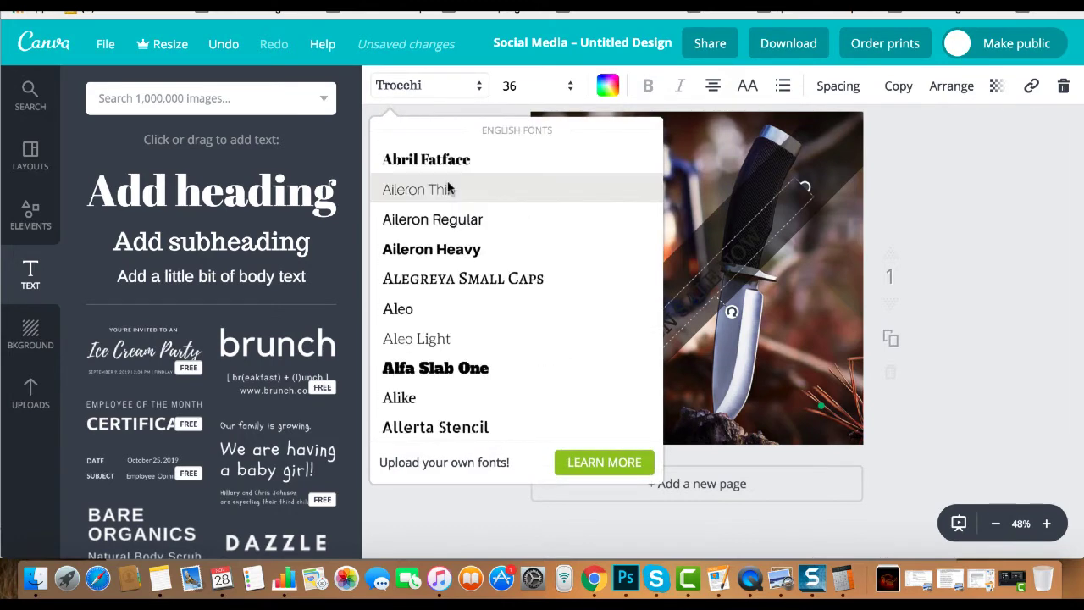
click(444, 369)
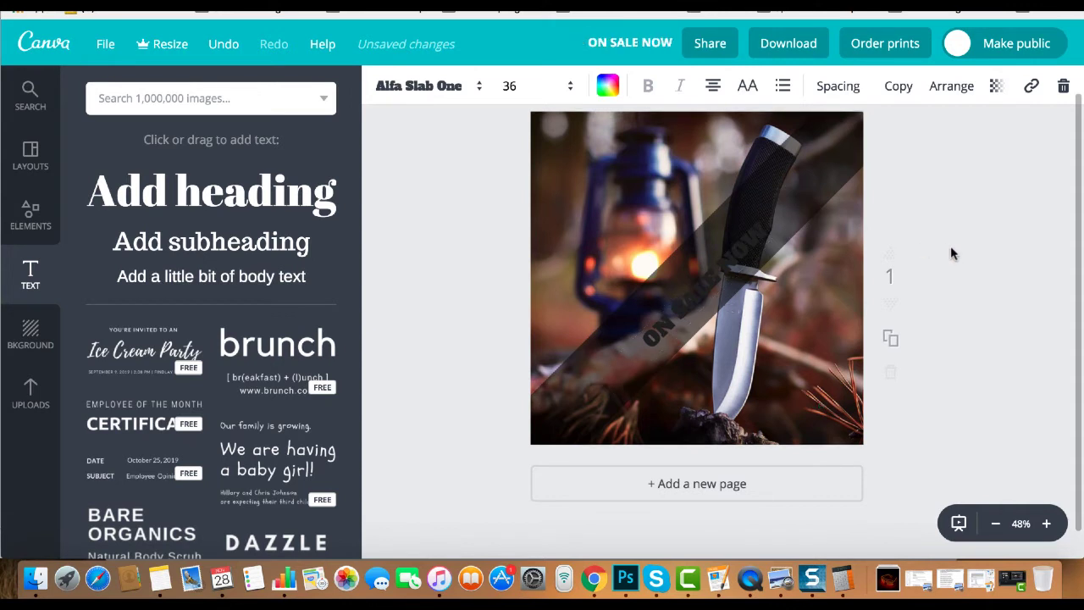
Undo the last text change and shift the "ON SALE NOW" text towards the middle of the diagonal band
key(ctrl+z)
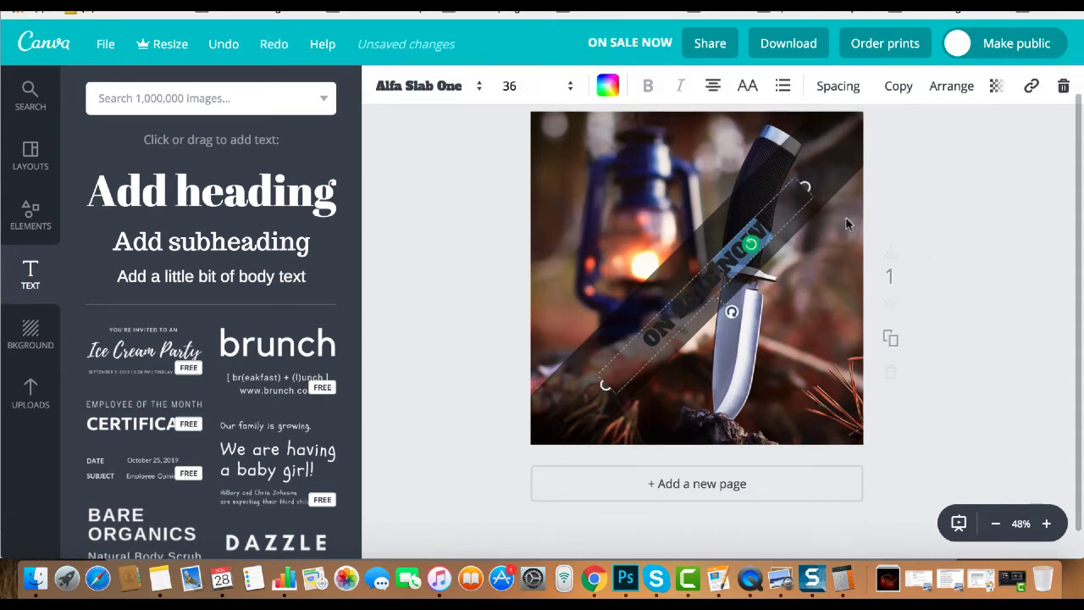
drag(739, 247, 724, 259)
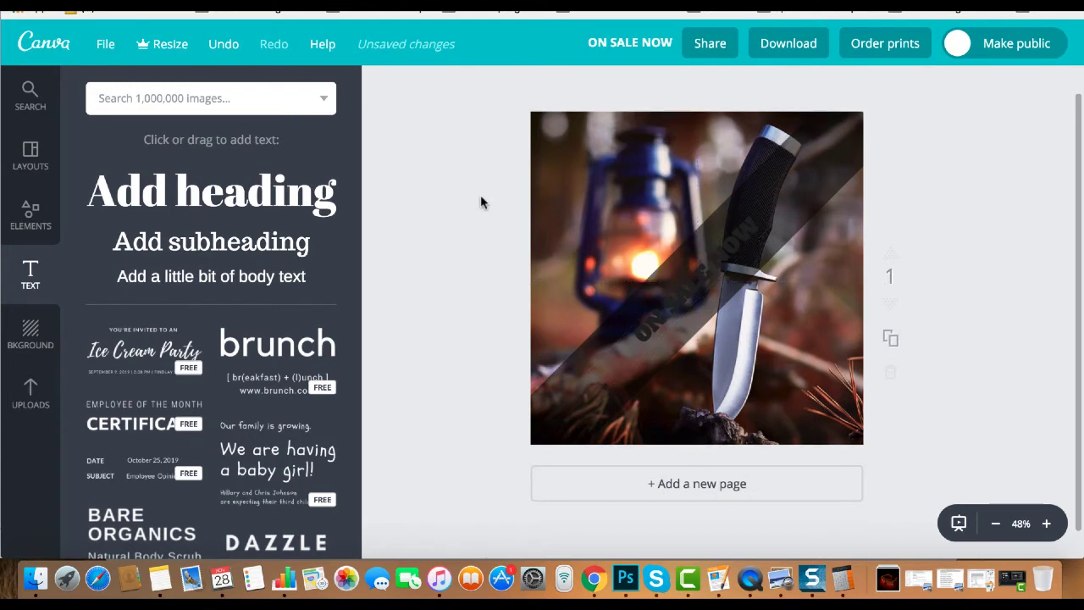
Recolour the "ON SALE NOW" text with the custom colour c09d54
click(695, 290)
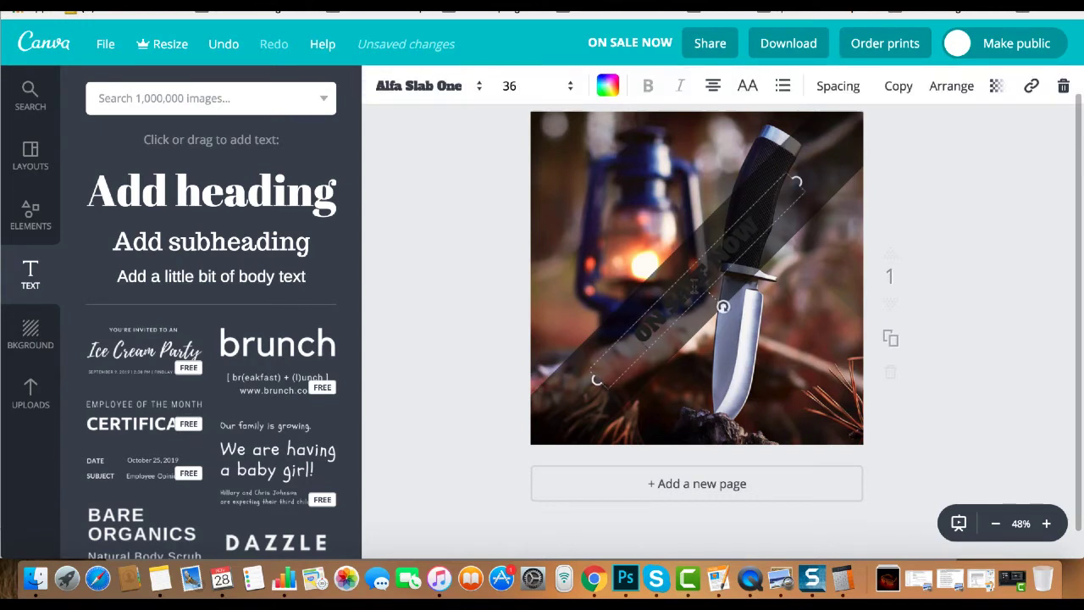
click(608, 85)
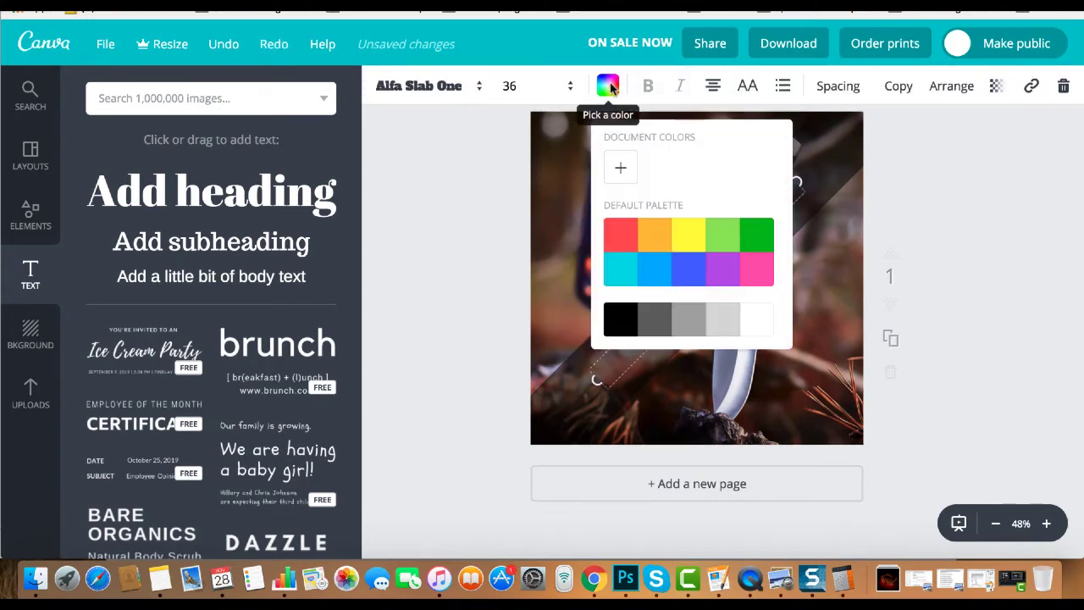
click(628, 173)
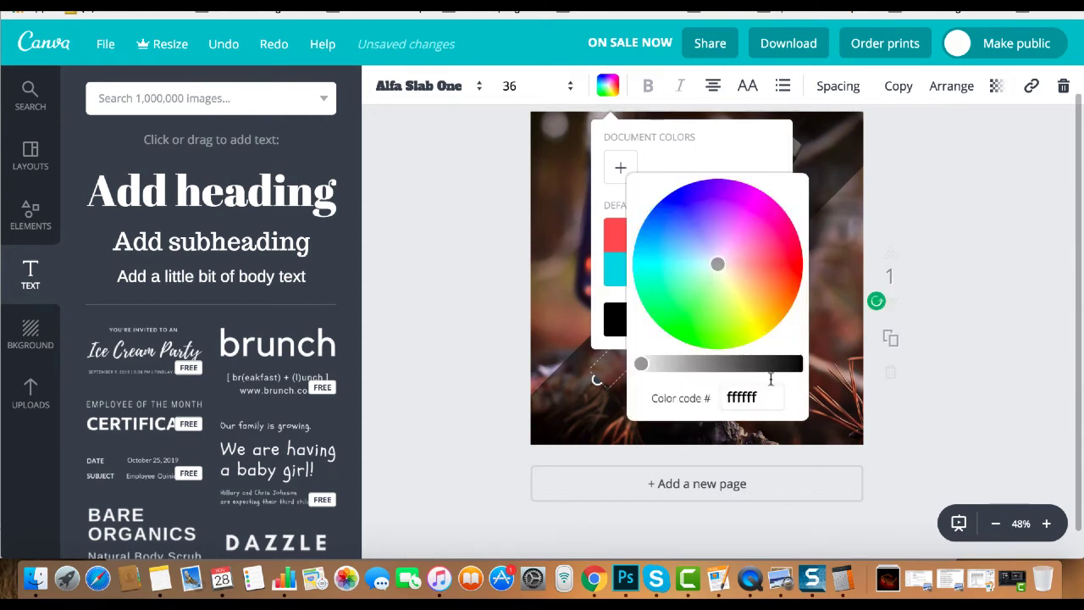
click(742, 397)
text(c09d54)
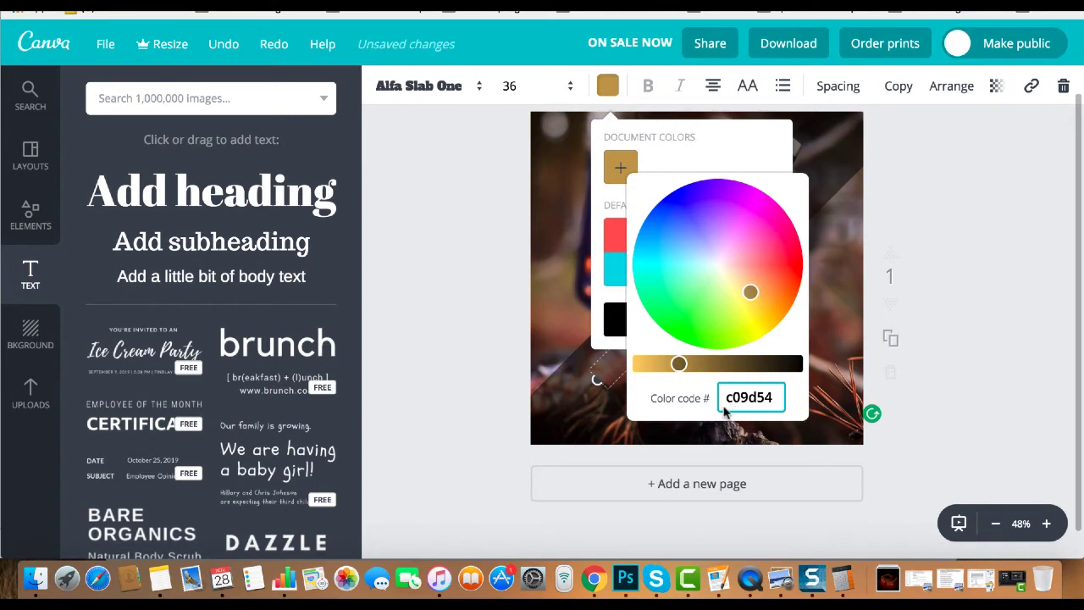
click(974, 333)
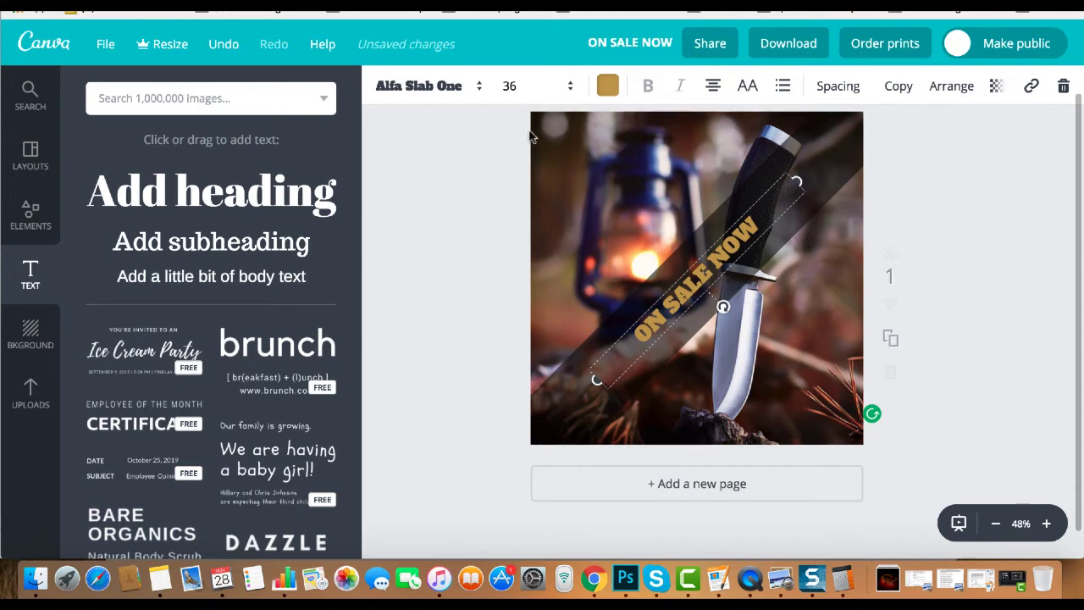
Enlarge the "ON SALE NOW" text to size 56 and shift it up along the diagonal band
click(551, 86)
click(531, 322)
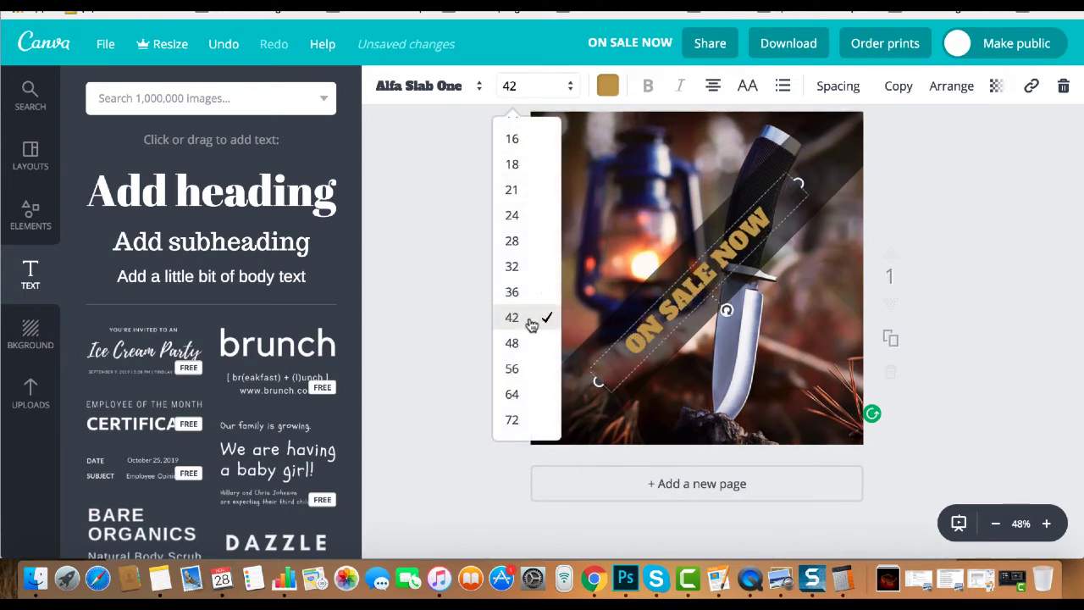
click(508, 86)
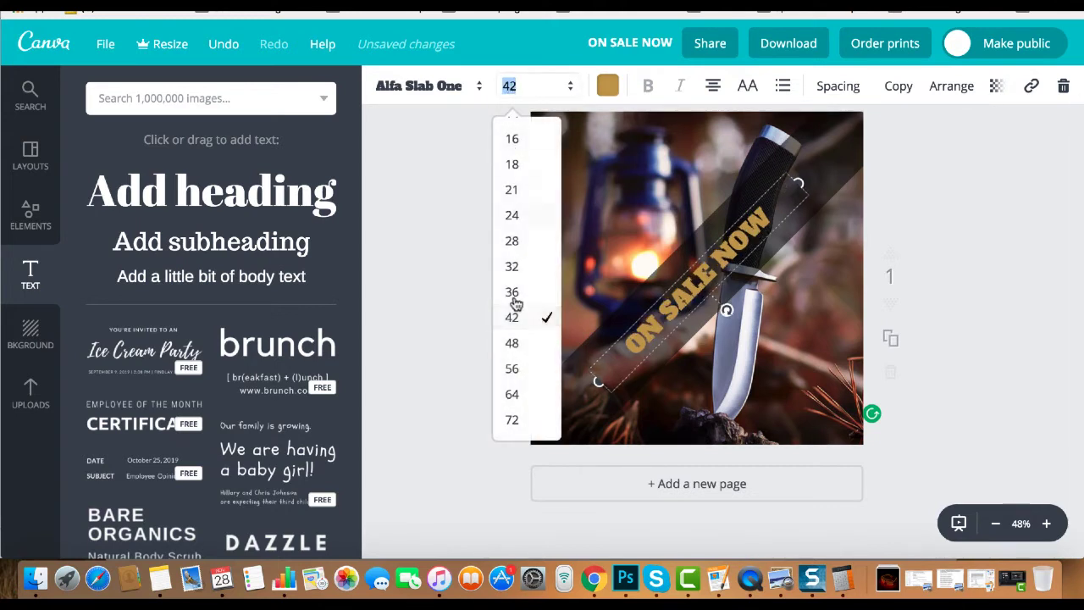
click(512, 342)
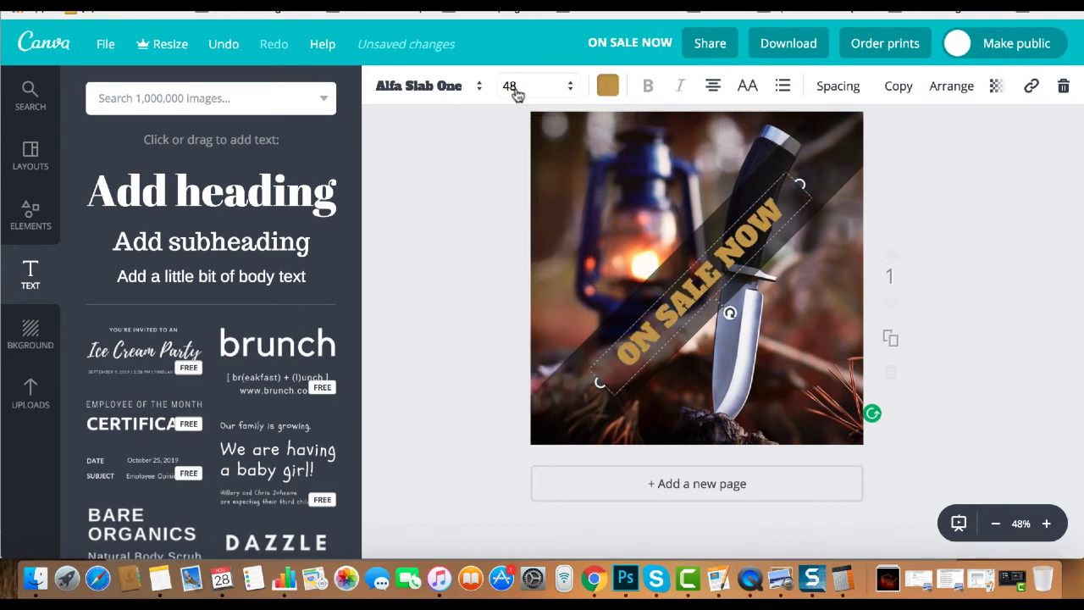
click(516, 88)
click(535, 366)
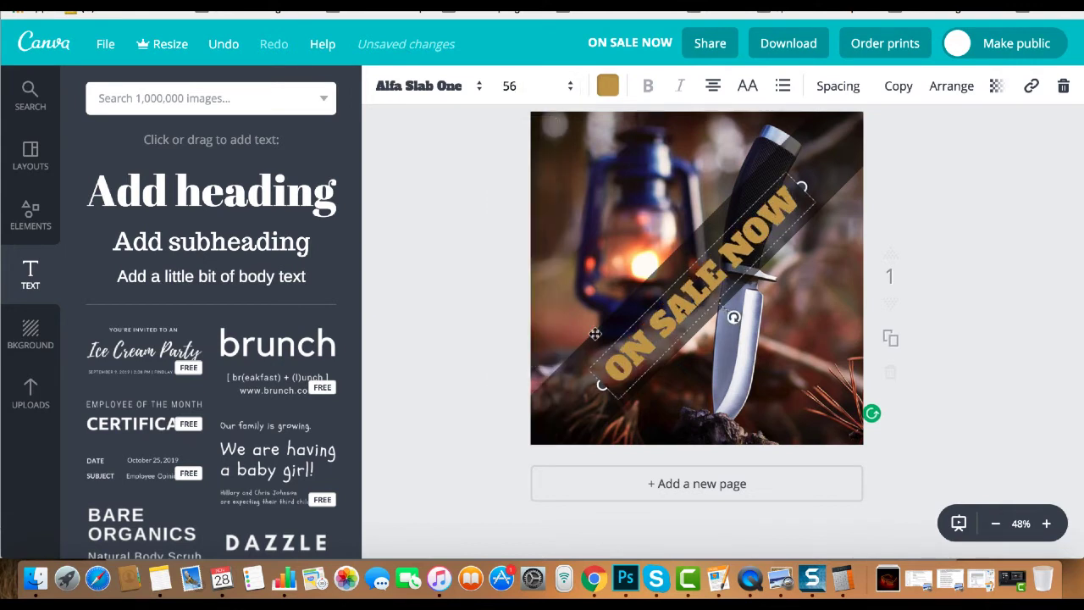
double_click(681, 305)
click(991, 202)
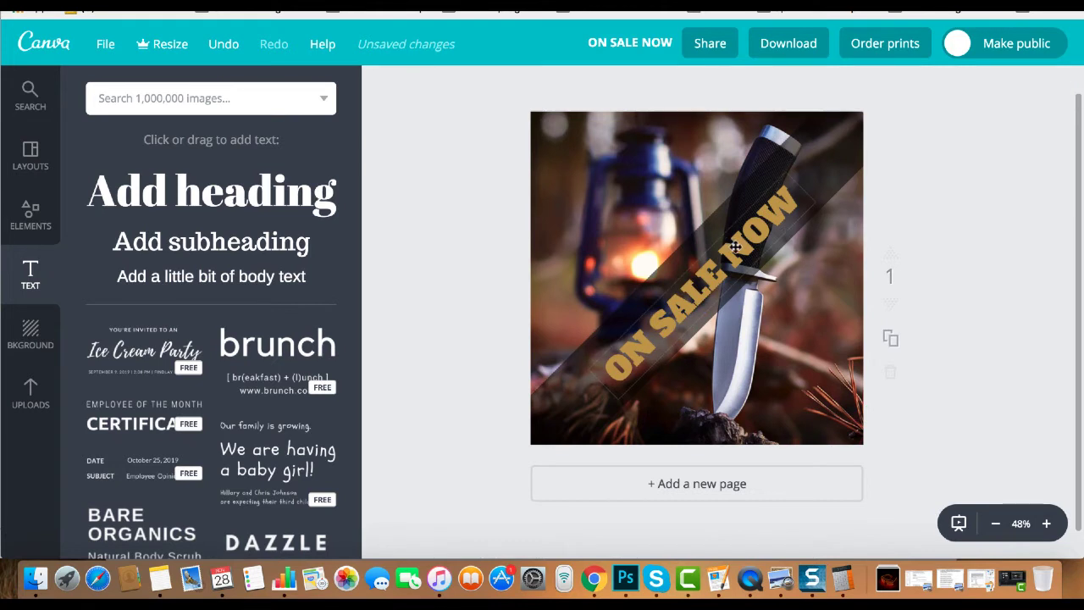
drag(738, 249, 768, 220)
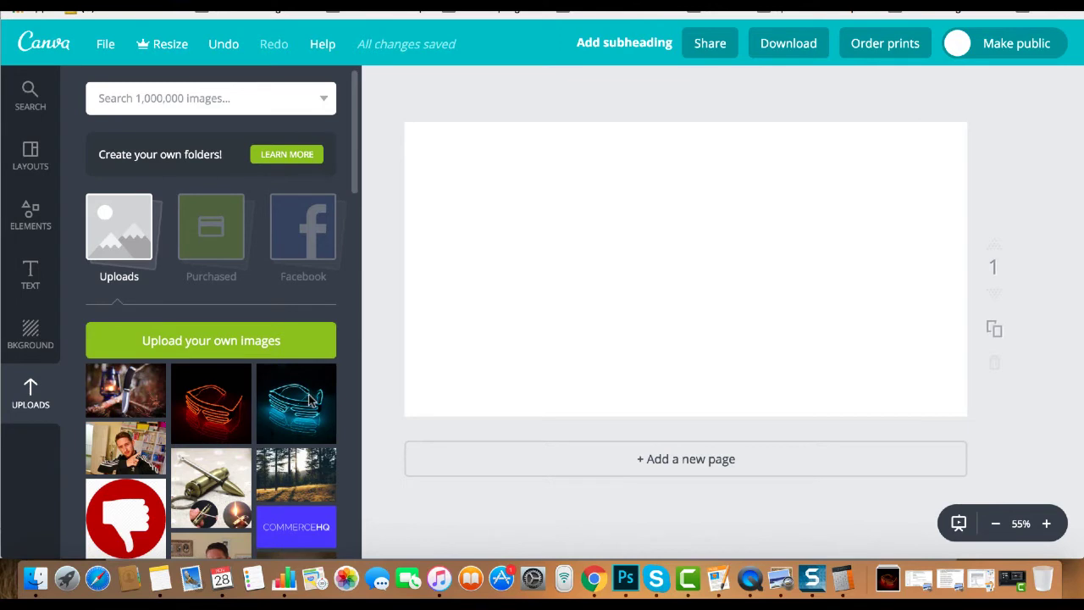
Add the uploaded blue glasses photo to the right half of the blank banner and enlarge it to the full canvas height
drag(312, 401, 856, 243)
drag(695, 137, 673, 128)
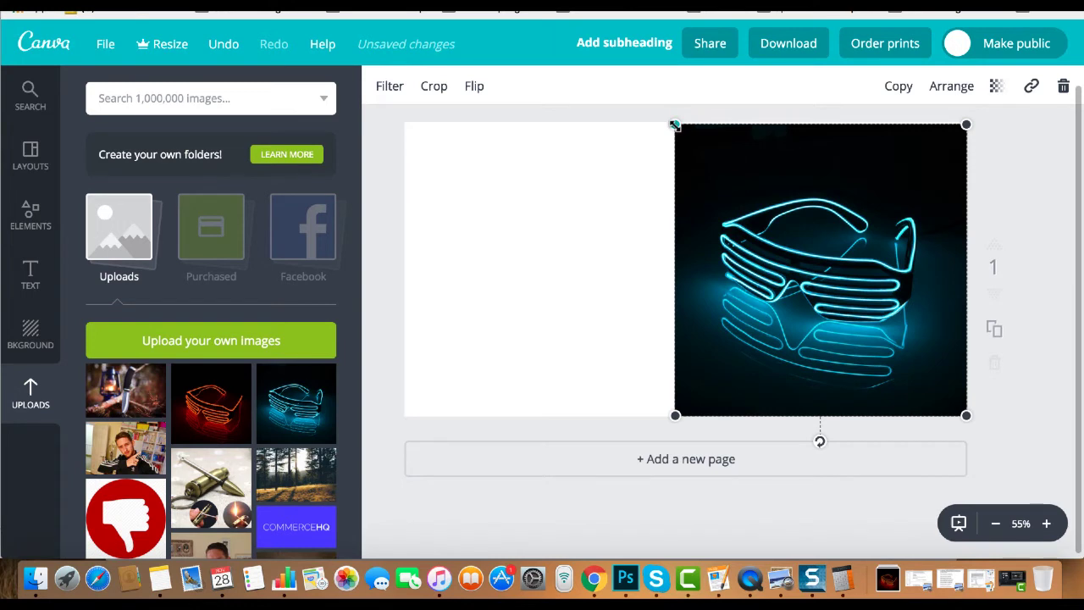
drag(673, 125, 670, 122)
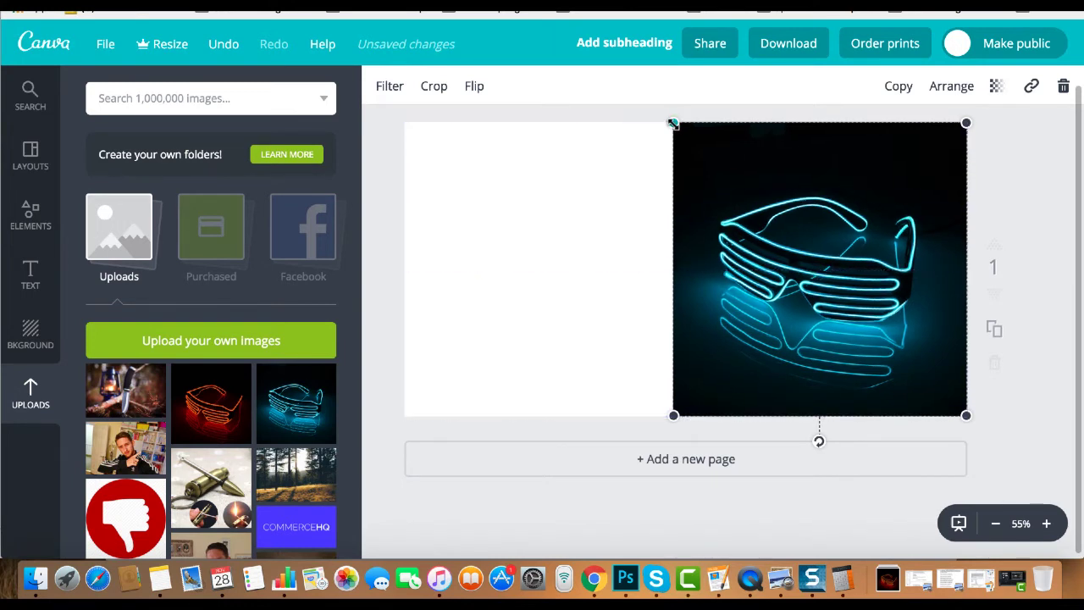
click(424, 308)
Place the uploaded red glasses photo on the banner's left half and size it to the full canvas height beside the blue photo
drag(230, 414, 525, 313)
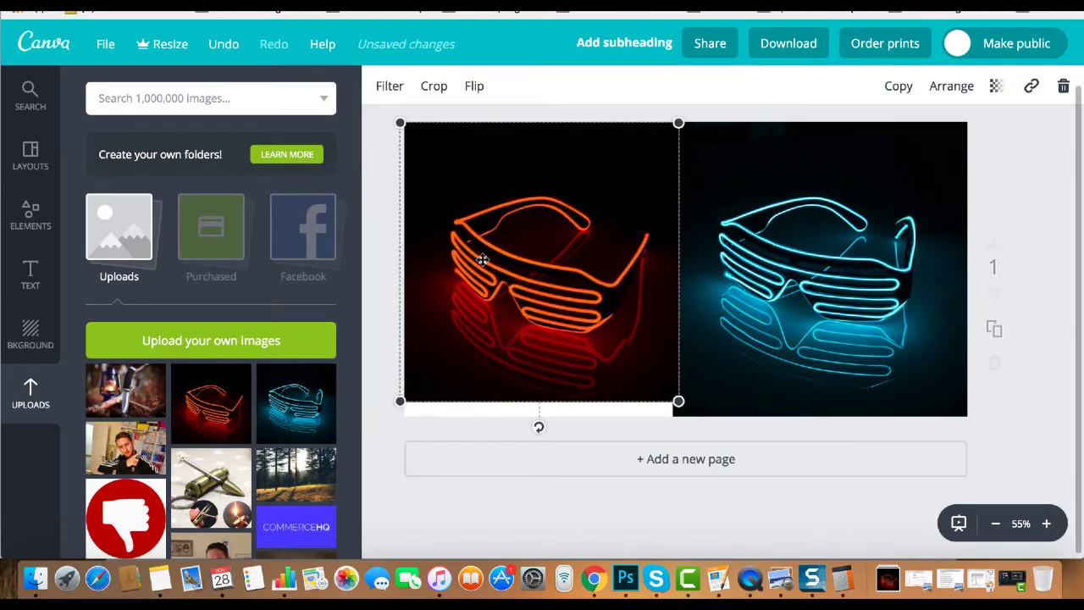
drag(401, 401, 385, 418)
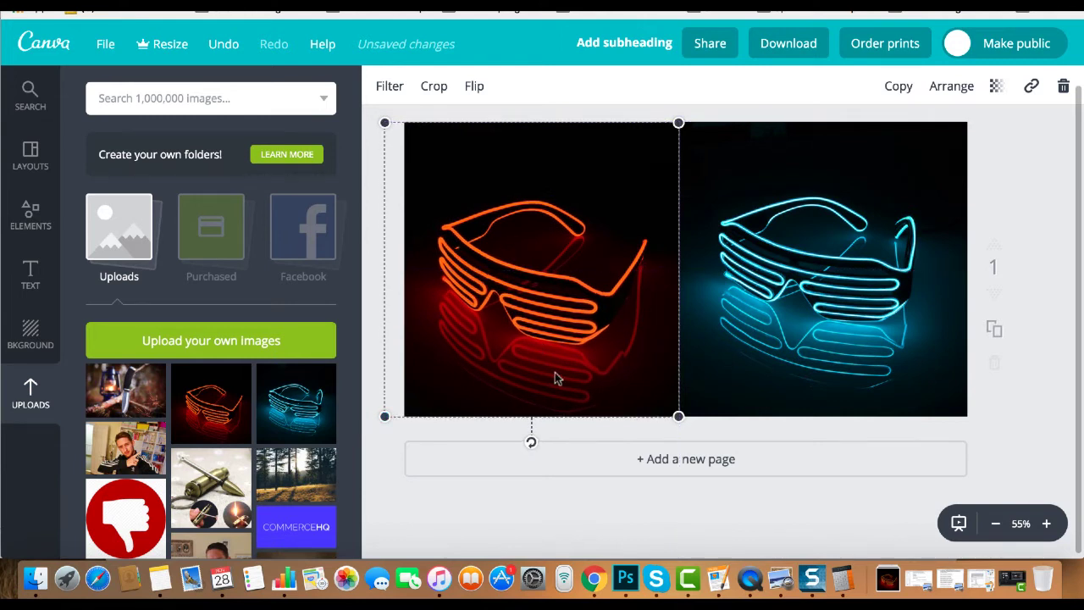
drag(678, 416, 702, 431)
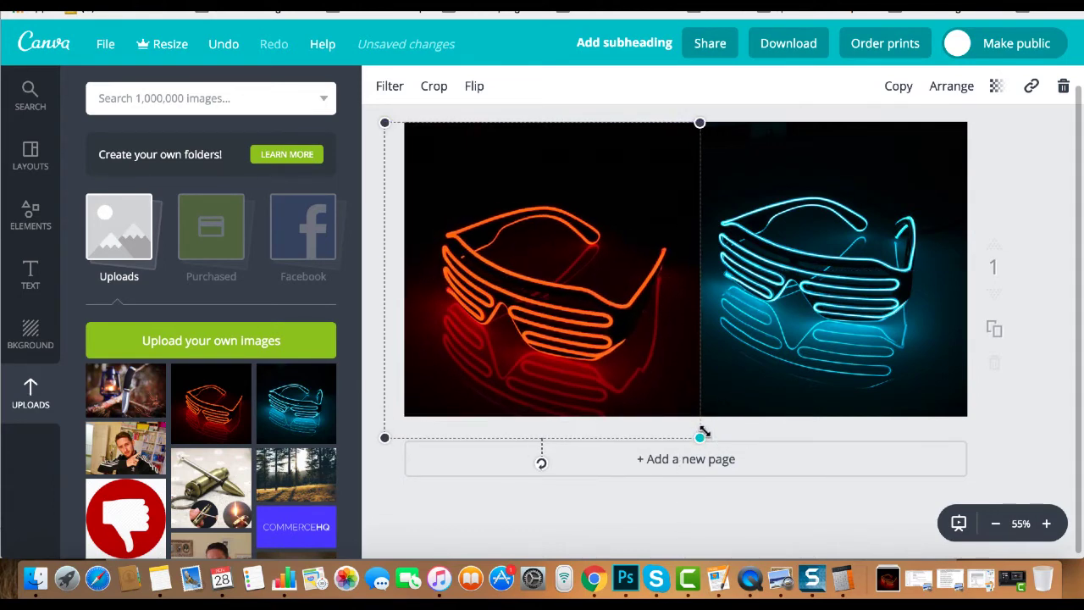
drag(583, 374, 604, 375)
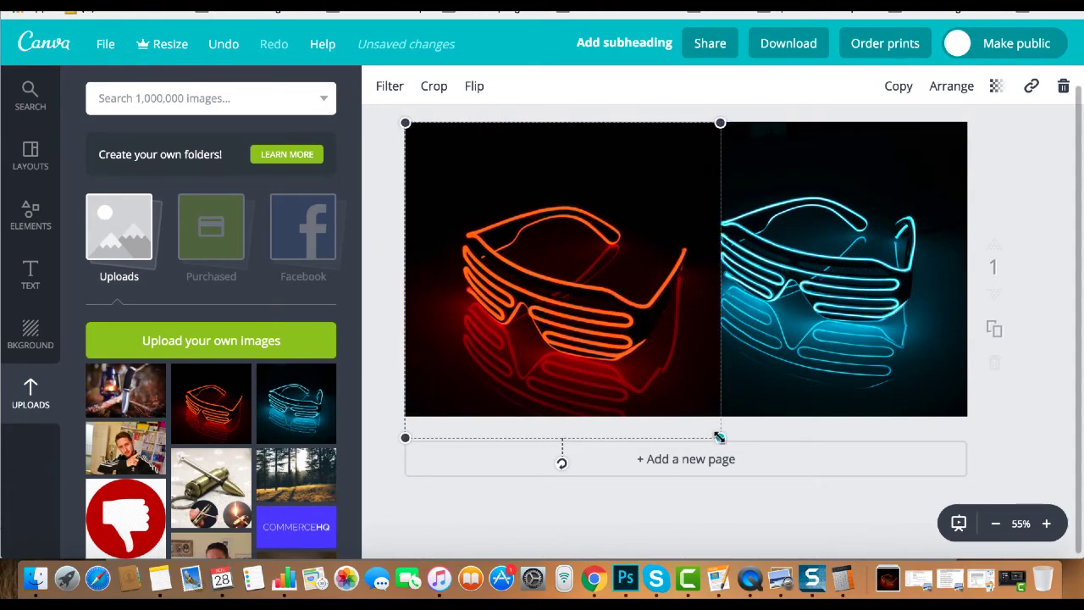
drag(719, 437, 689, 422)
drag(644, 392, 629, 389)
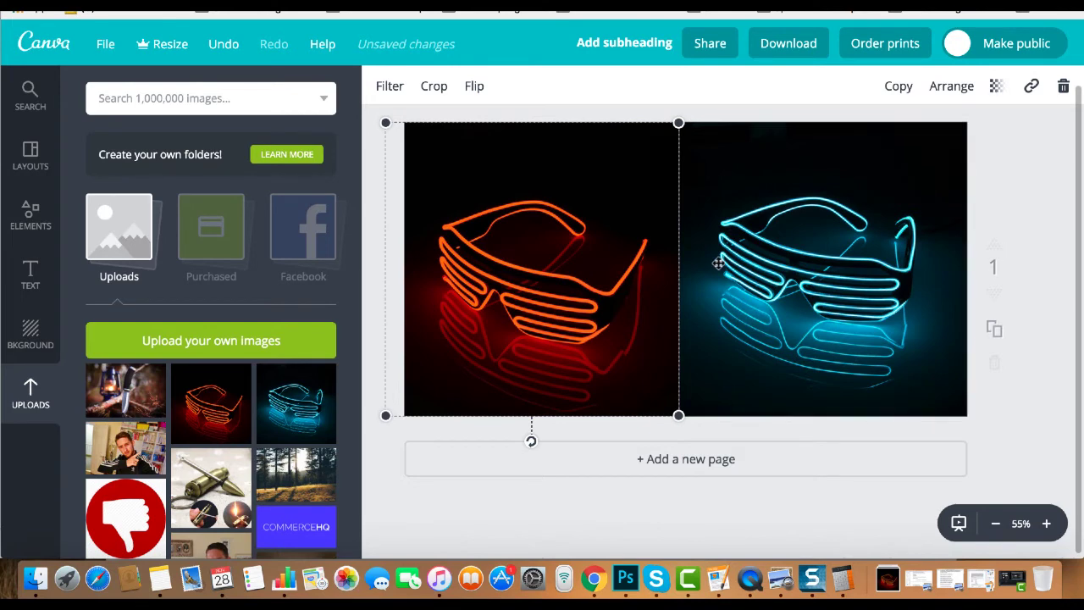
click(766, 262)
click(403, 350)
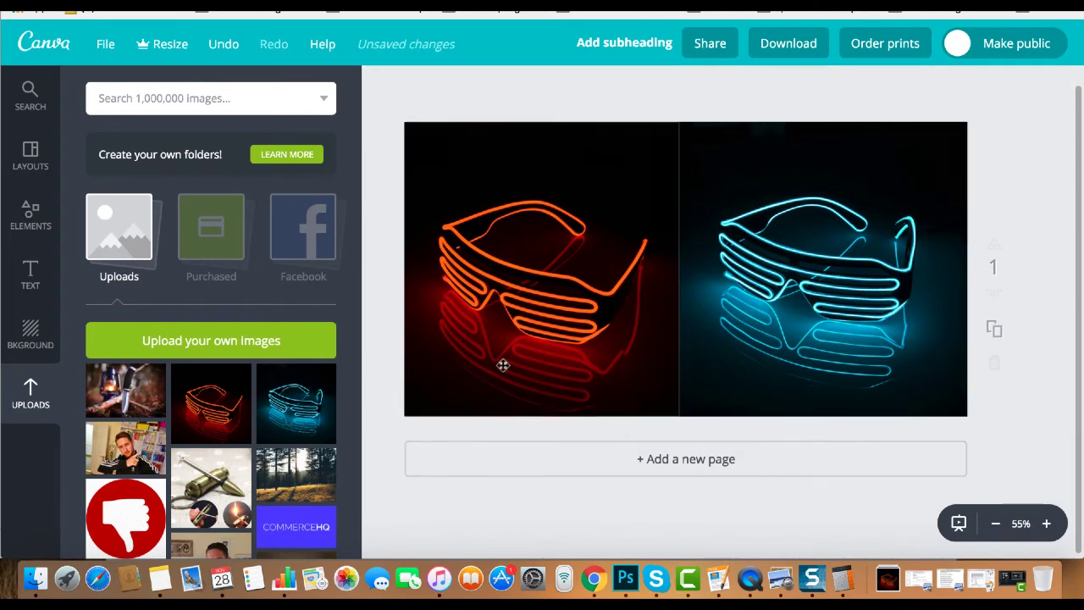
Add a plain solid line, rotate it vertical over the seam between the two glasses photos, and narrow it to a thin divider
click(38, 217)
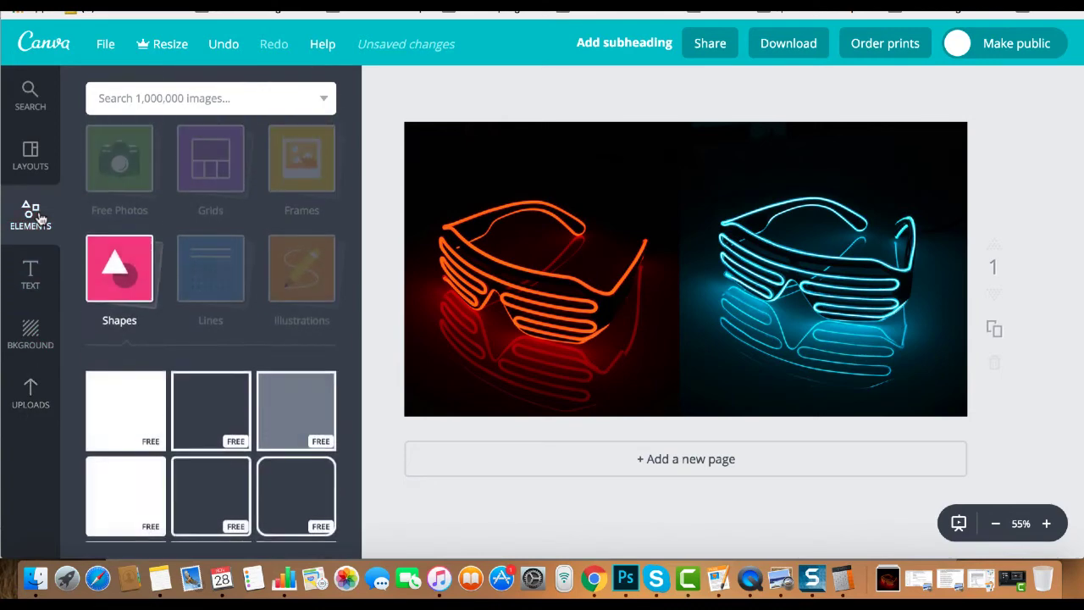
click(193, 287)
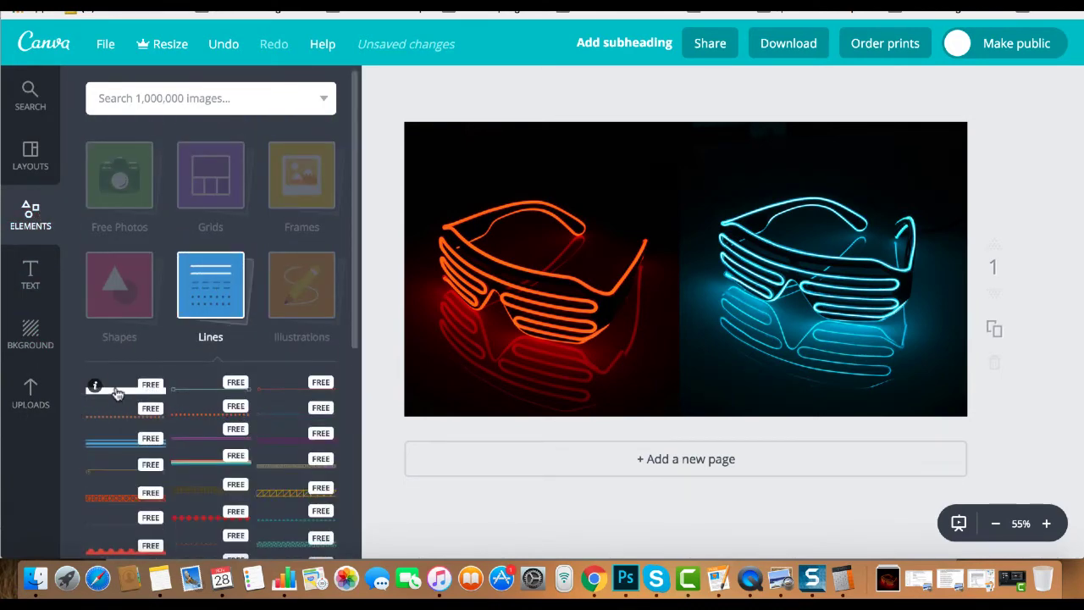
click(117, 392)
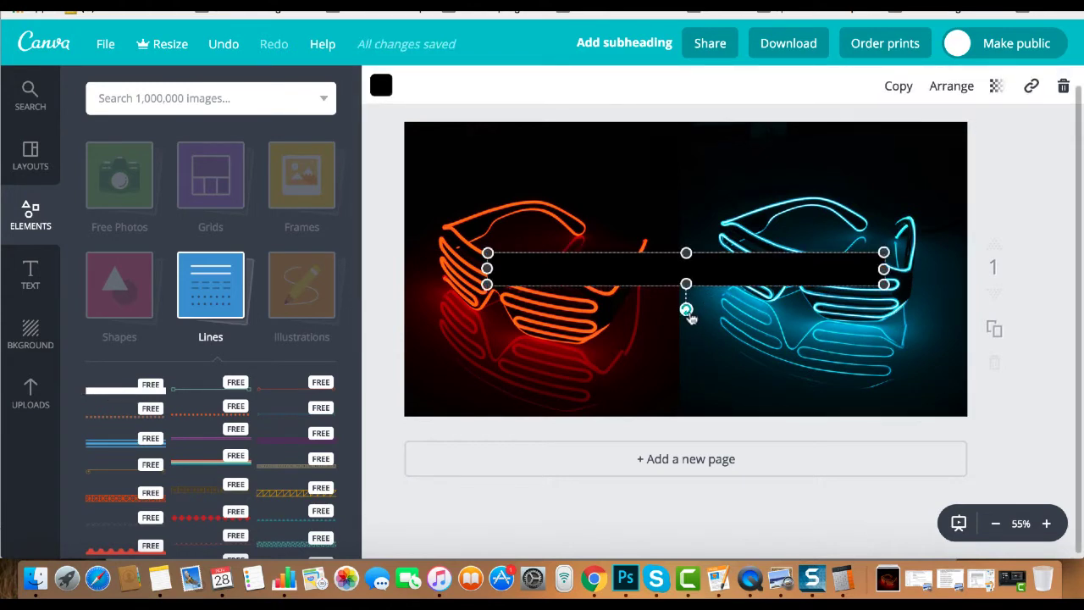
drag(686, 309, 552, 265)
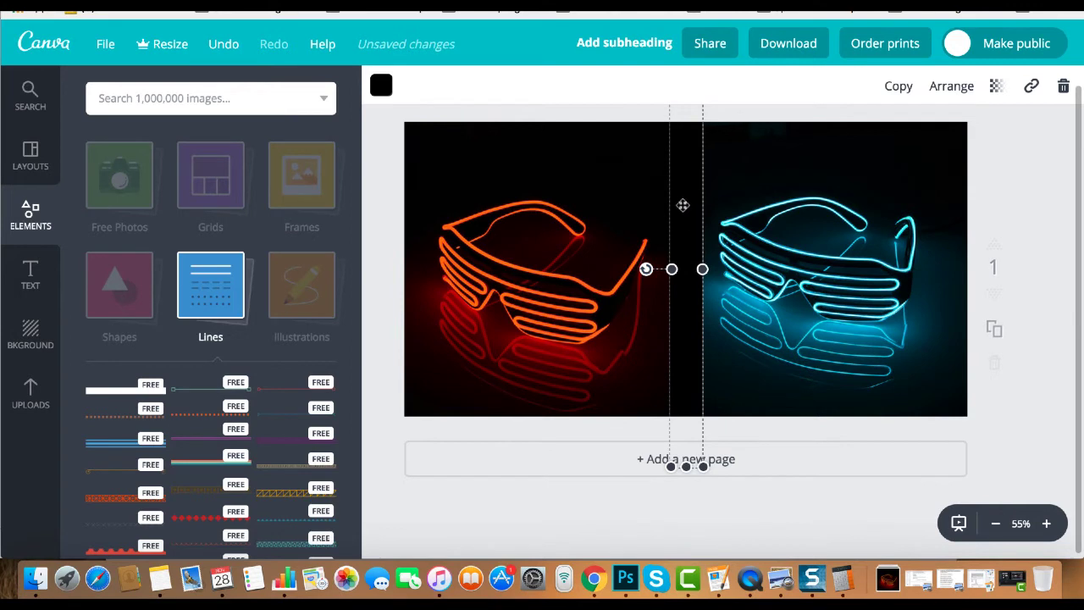
drag(702, 268, 683, 269)
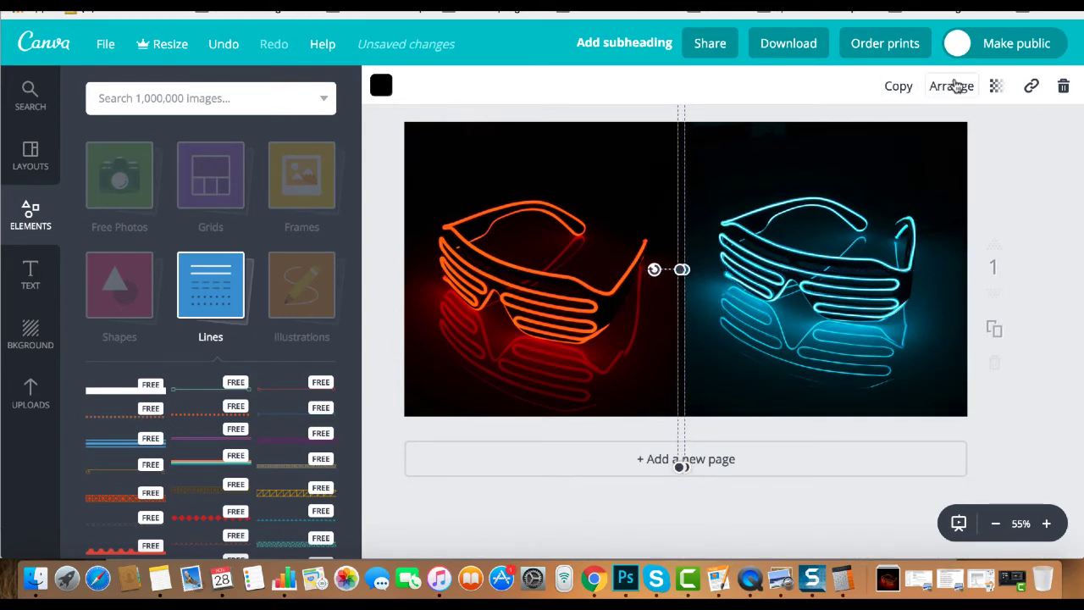
Colour the vertical divider white and set its transparency to 17
click(382, 86)
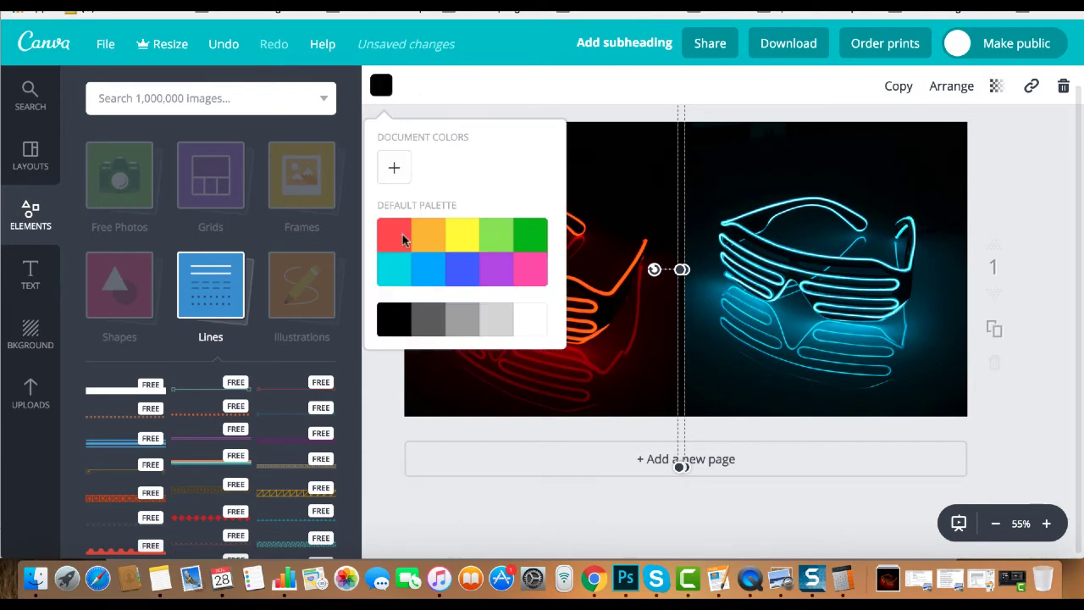
click(526, 319)
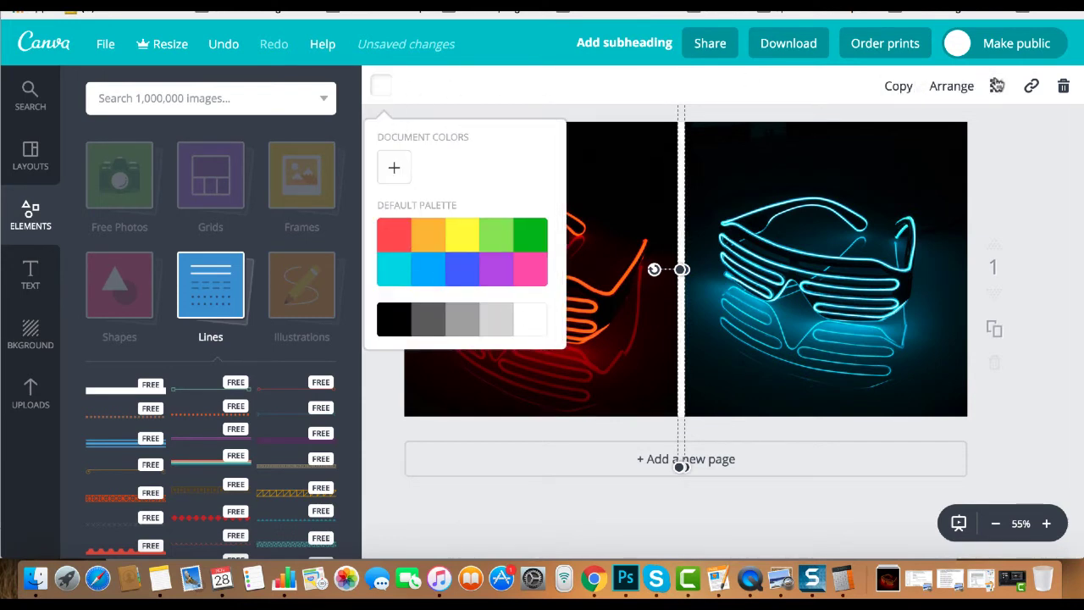
click(996, 86)
drag(923, 138, 869, 140)
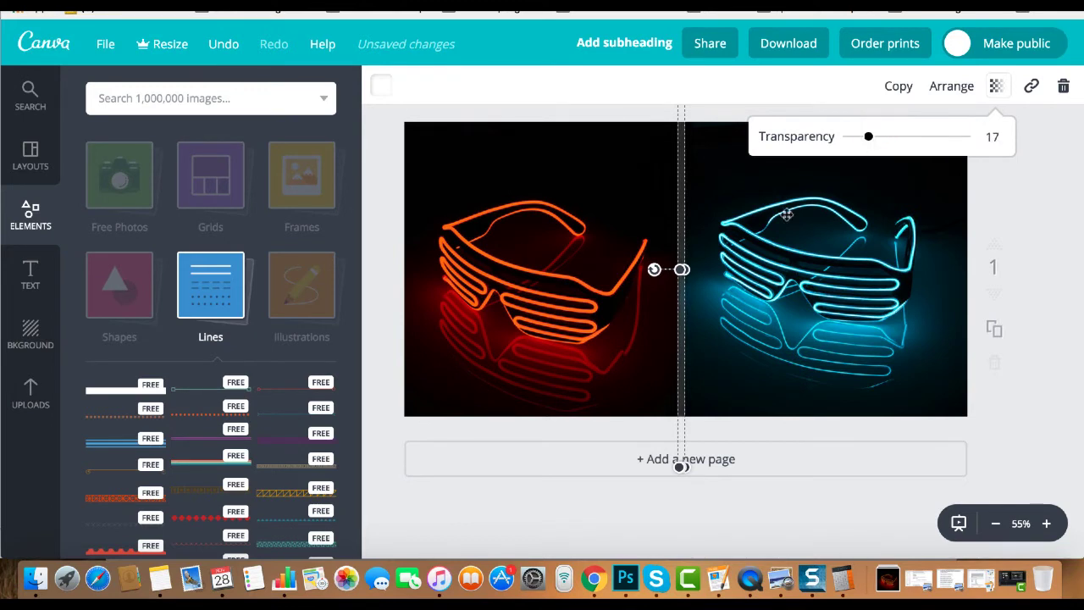
click(1024, 270)
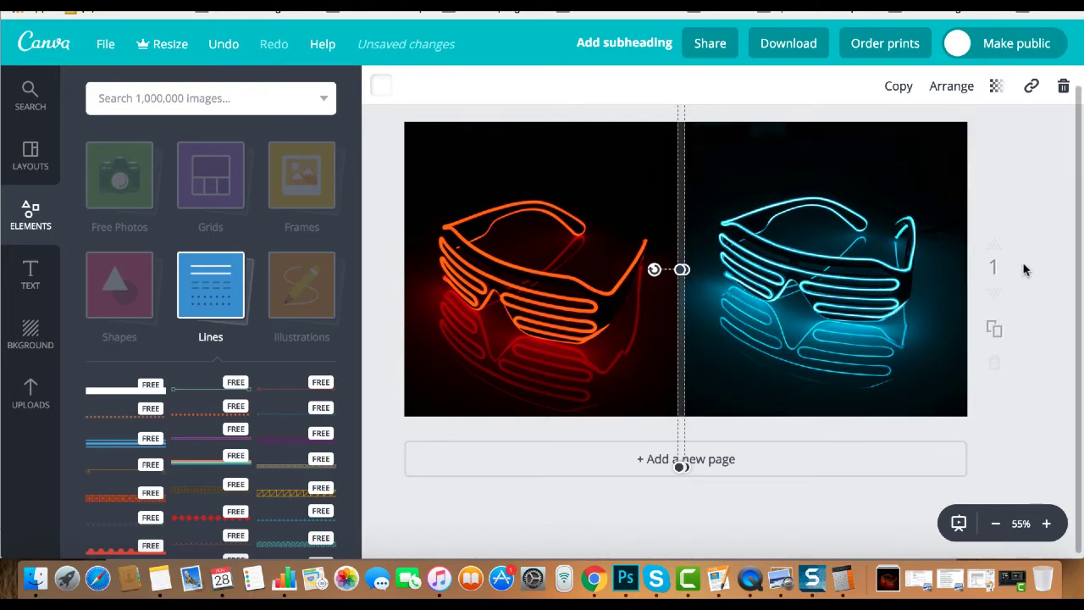
click(1024, 270)
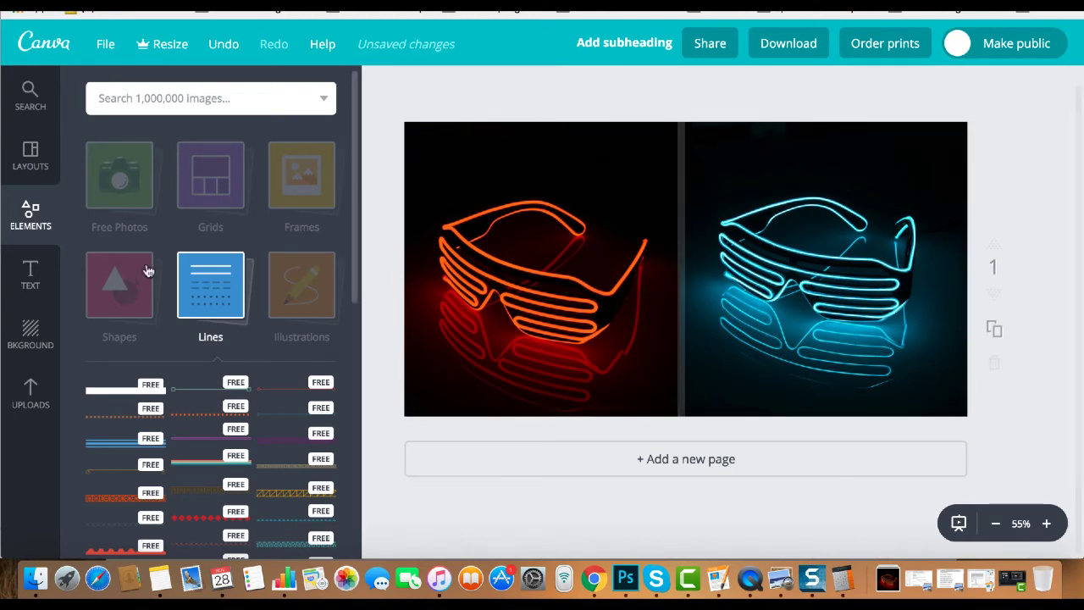
Add a solid square and reshape it into a shallow black band spanning the full width of the banner's top edge
click(141, 279)
click(131, 303)
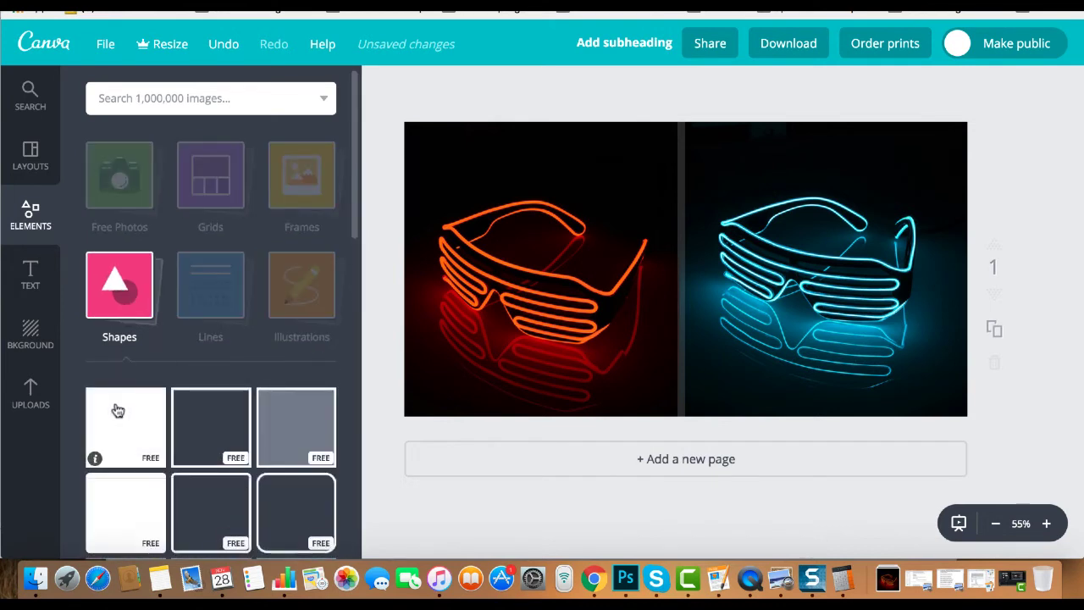
click(113, 409)
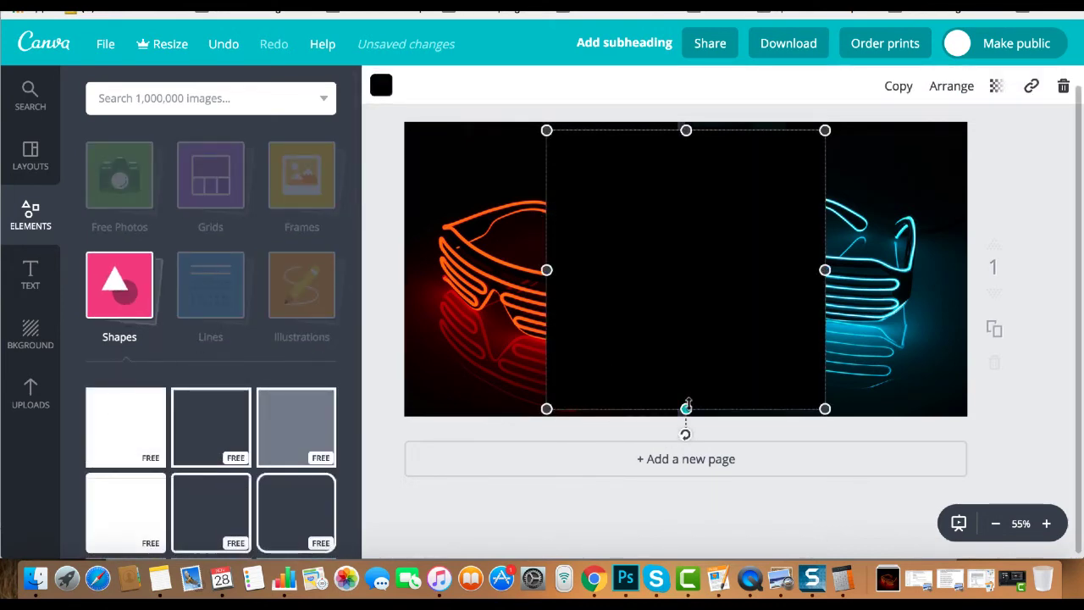
drag(685, 408, 669, 143)
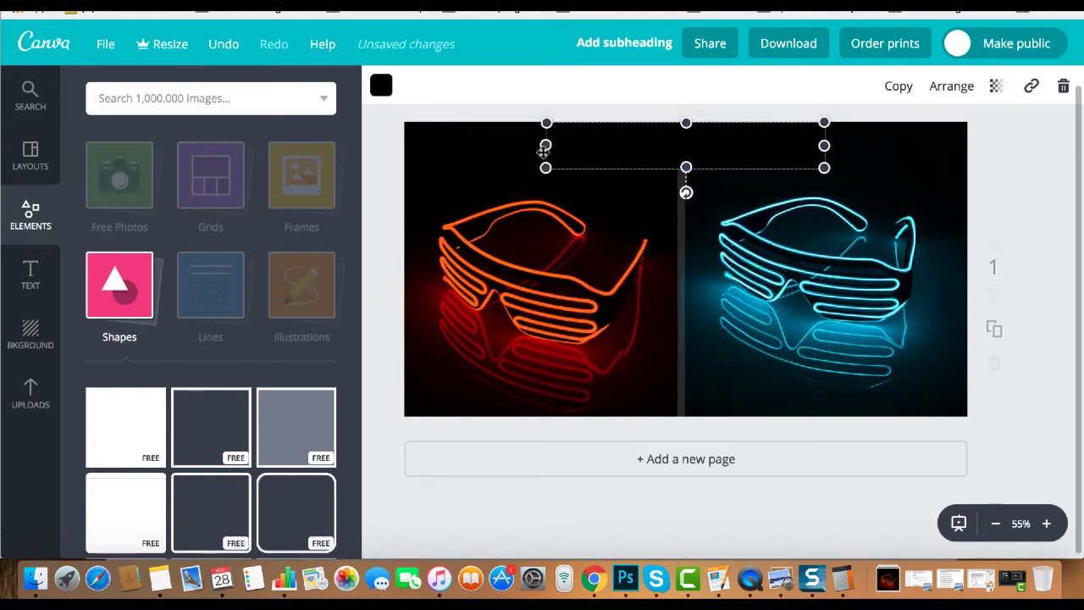
drag(545, 144, 402, 144)
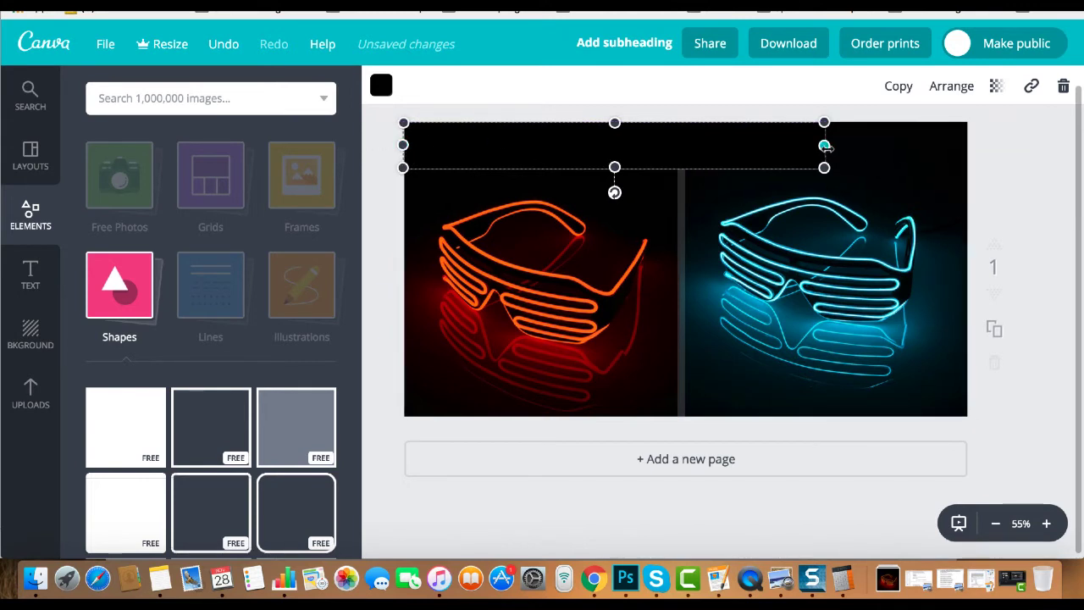
drag(824, 145, 975, 138)
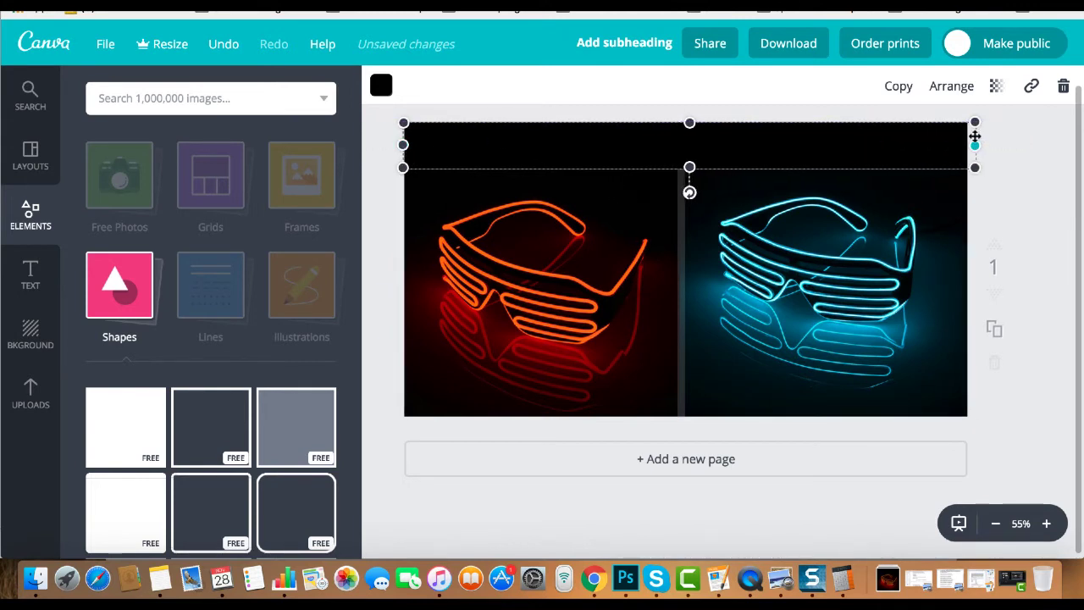
drag(690, 167, 689, 170)
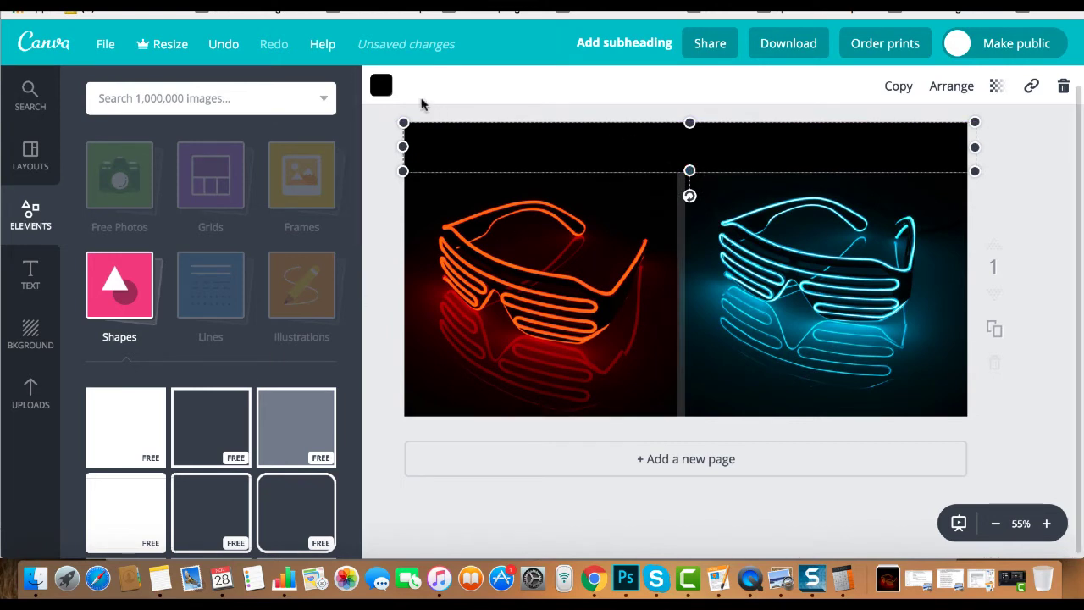
Colour the band across the banner's top edge red and set its transparency to 51
click(382, 85)
click(394, 234)
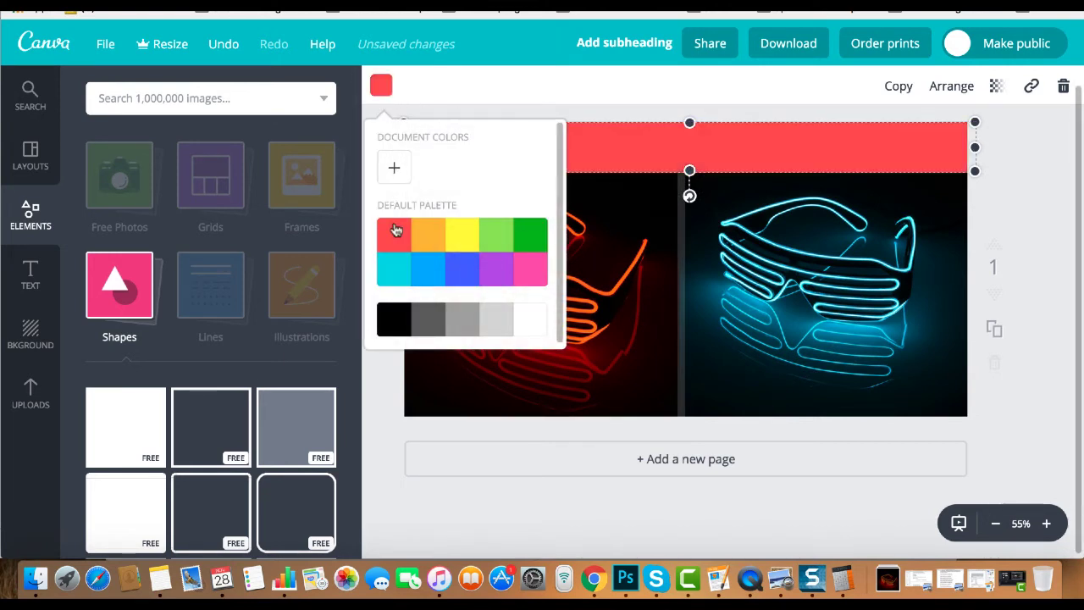
click(996, 85)
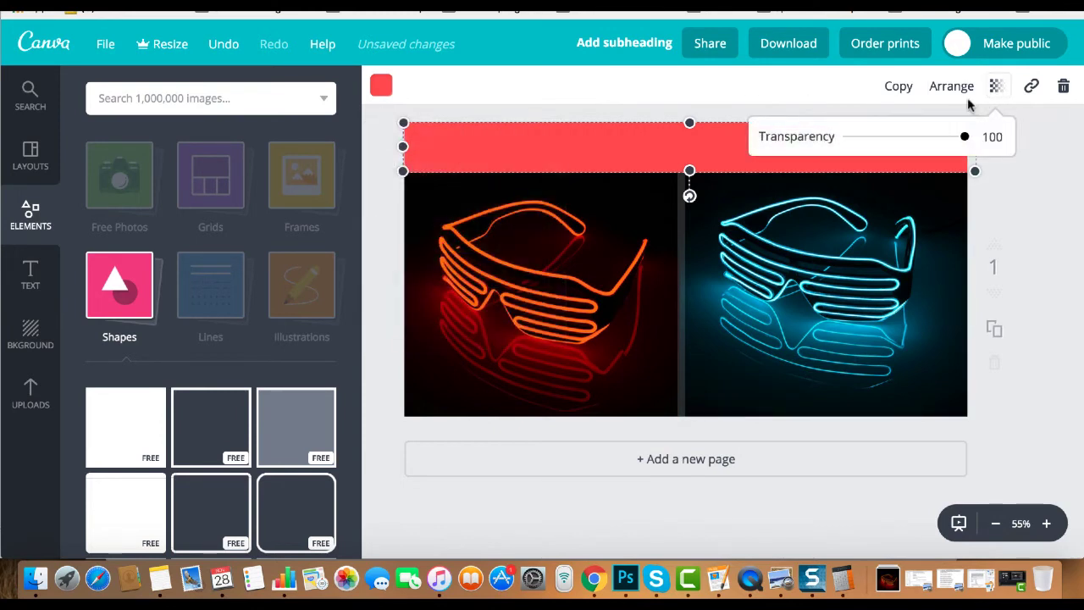
drag(965, 136, 907, 146)
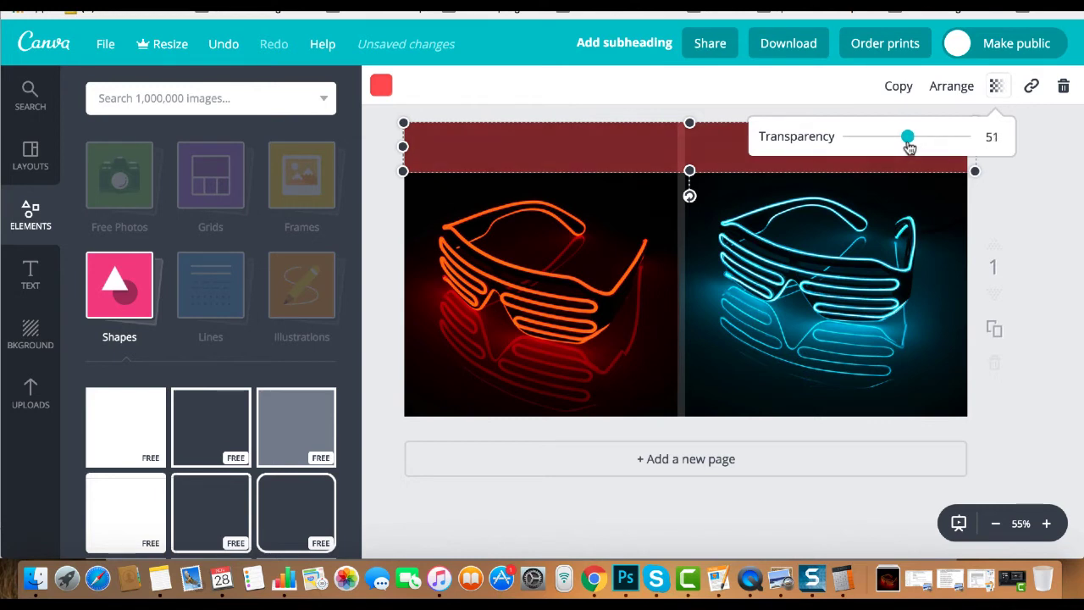
click(1057, 198)
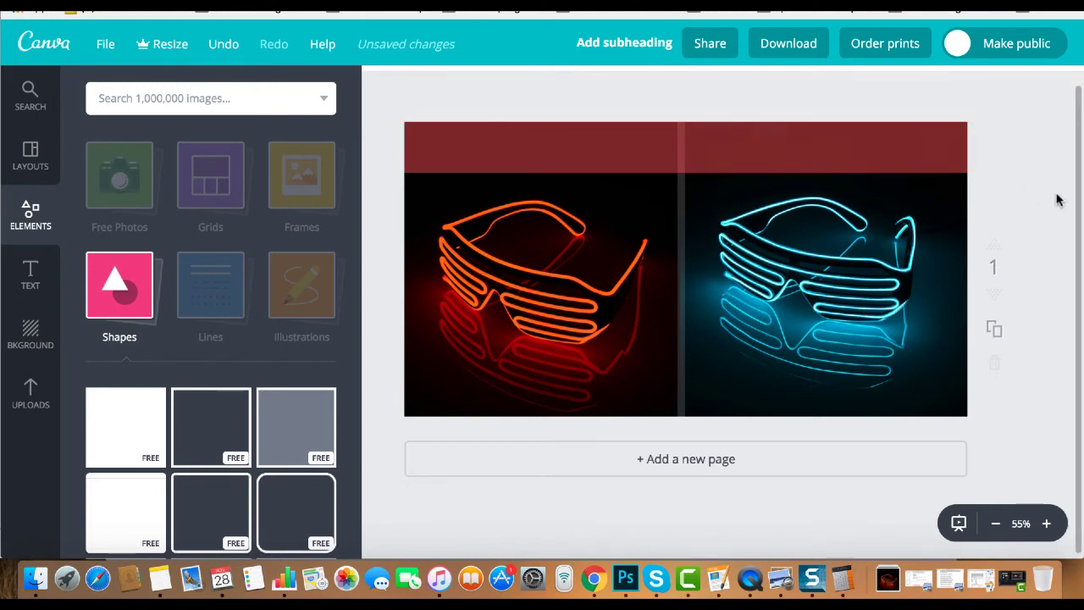
Move the vertical divider down so that it starts at the lower edge of the red band
click(677, 230)
drag(677, 231, 677, 335)
click(457, 520)
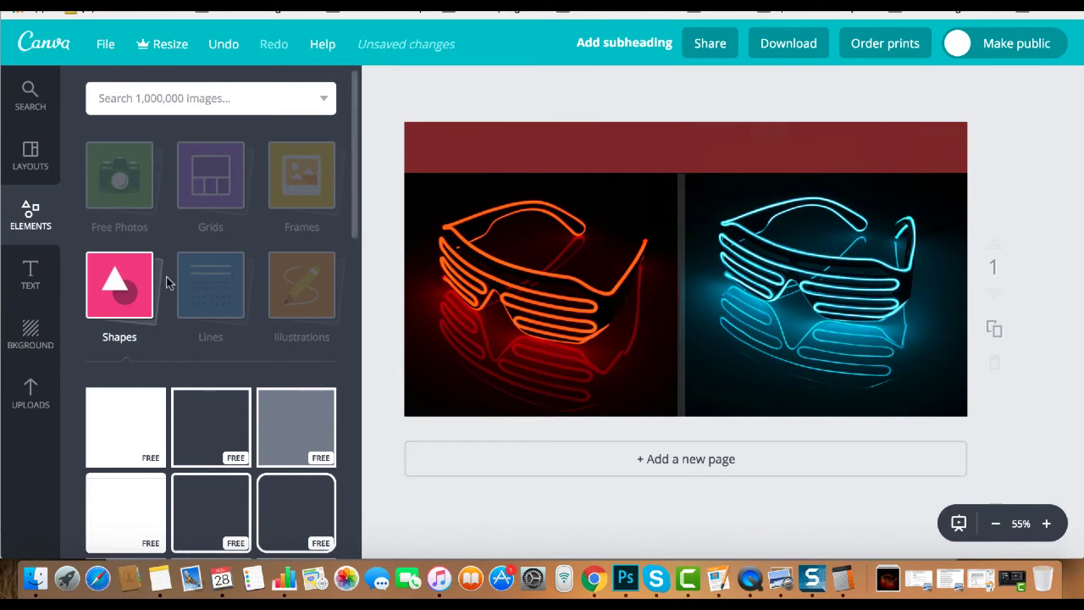
Add a subheading text box and place it on the red band near its middle
click(33, 279)
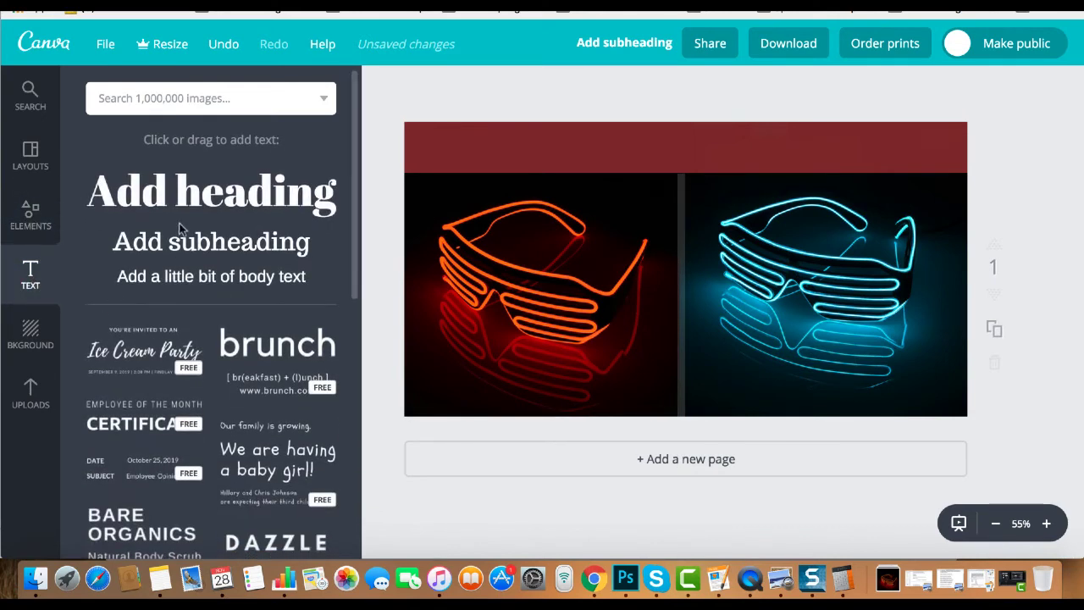
click(183, 243)
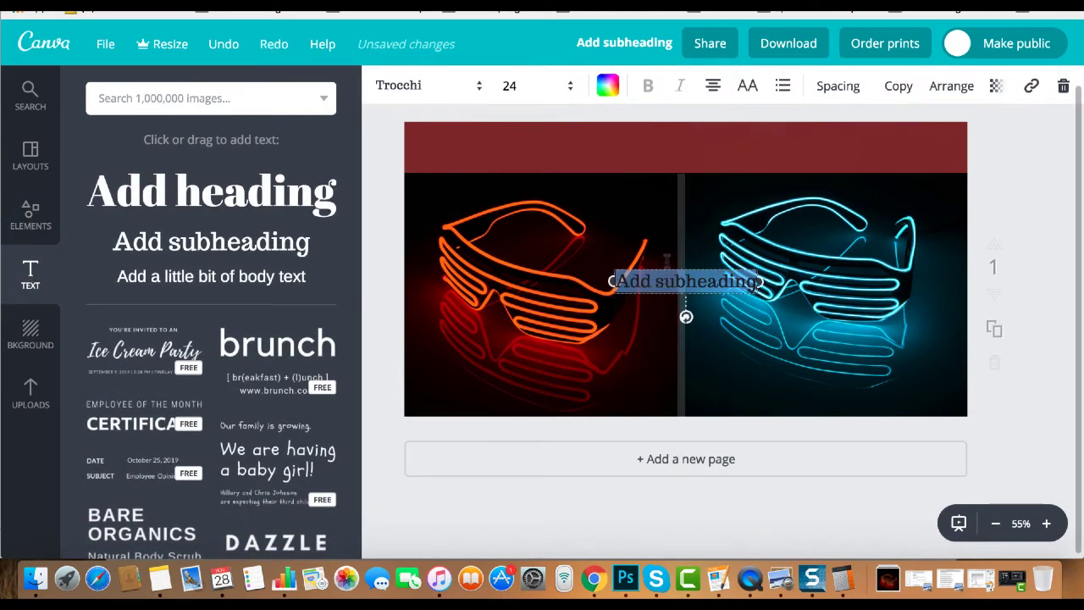
drag(664, 281, 792, 286)
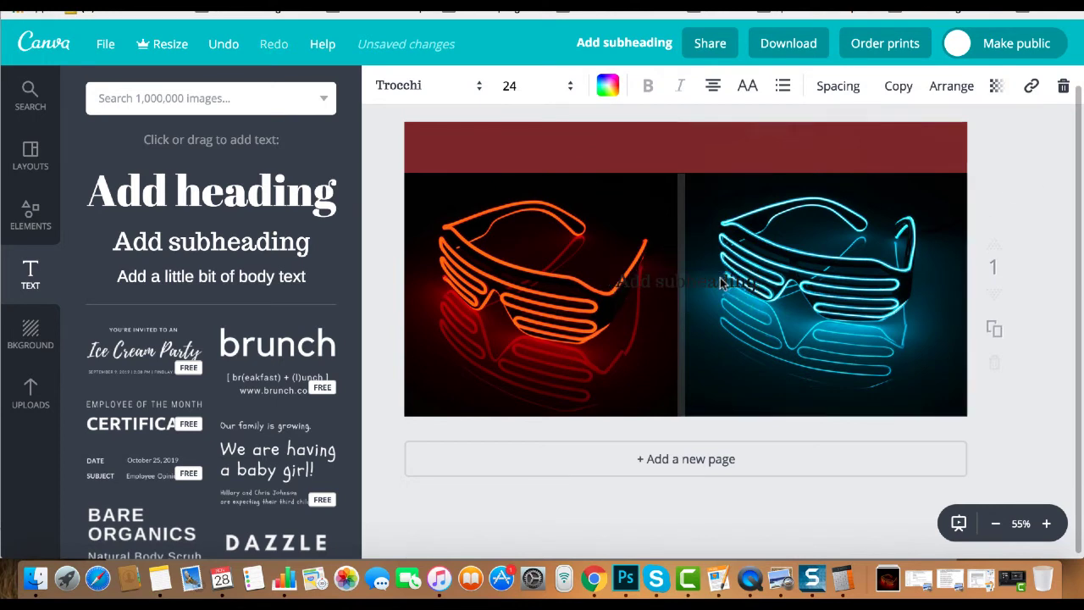
drag(720, 282, 709, 149)
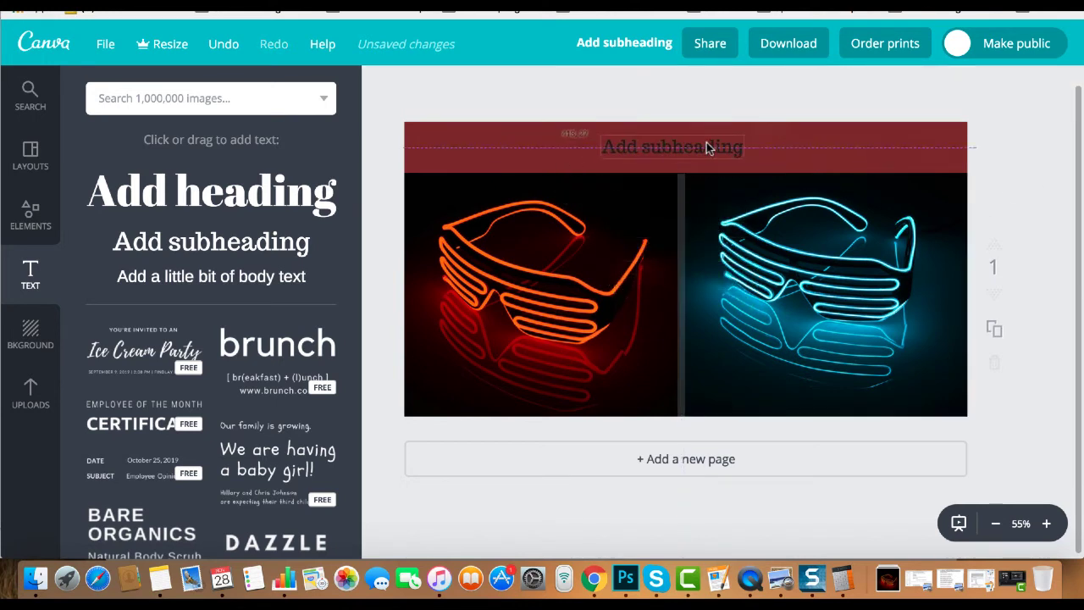
Replace the subheading's placeholder text with "GET FREE SHIPPING TODAY"
double_click(682, 152)
triple_click(682, 152)
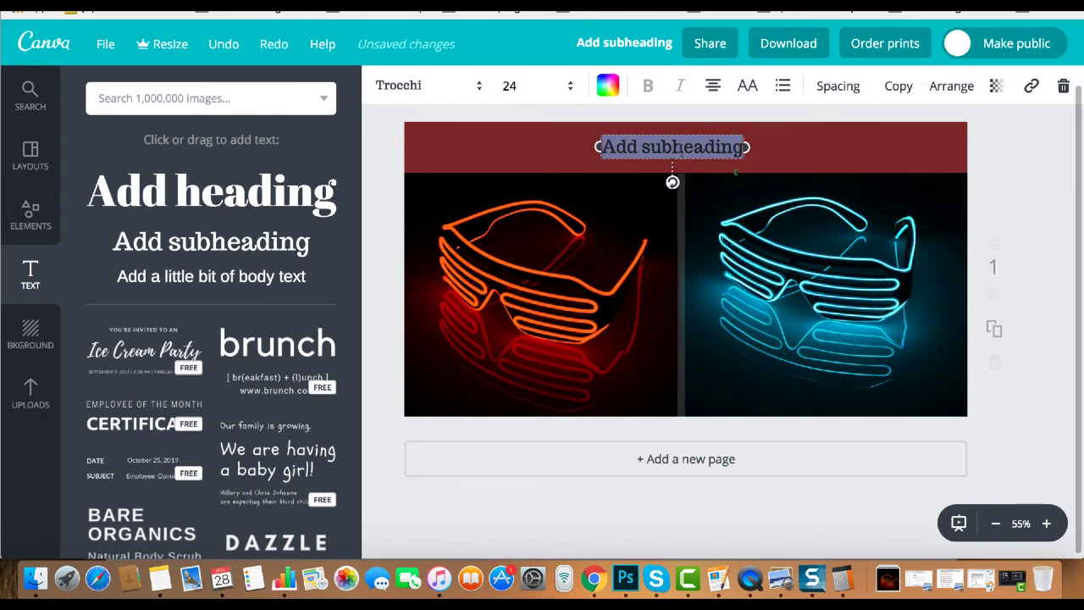
text(GET)
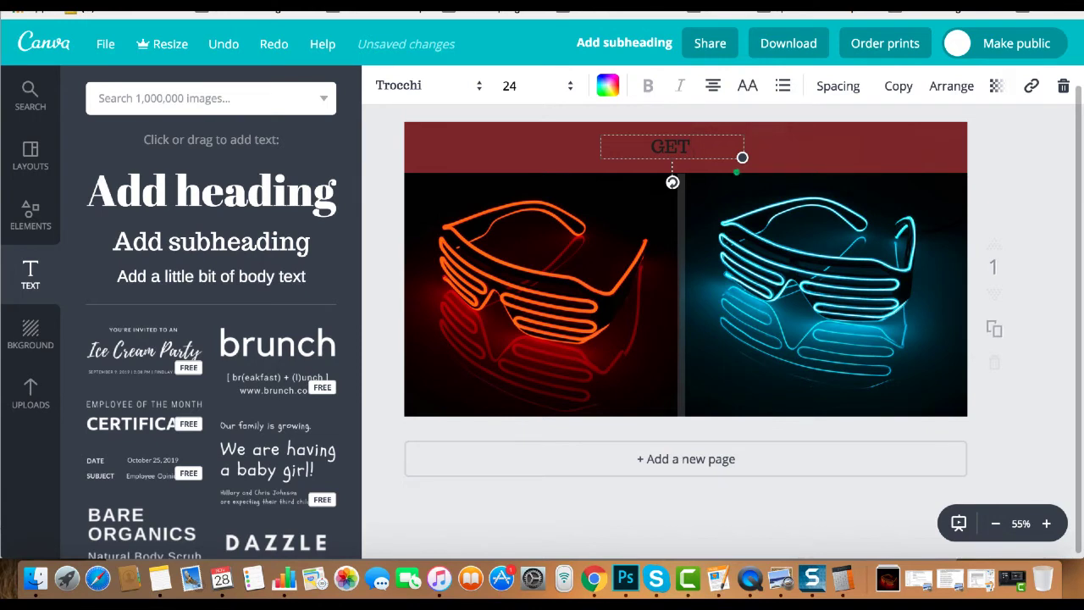
text(FREE)
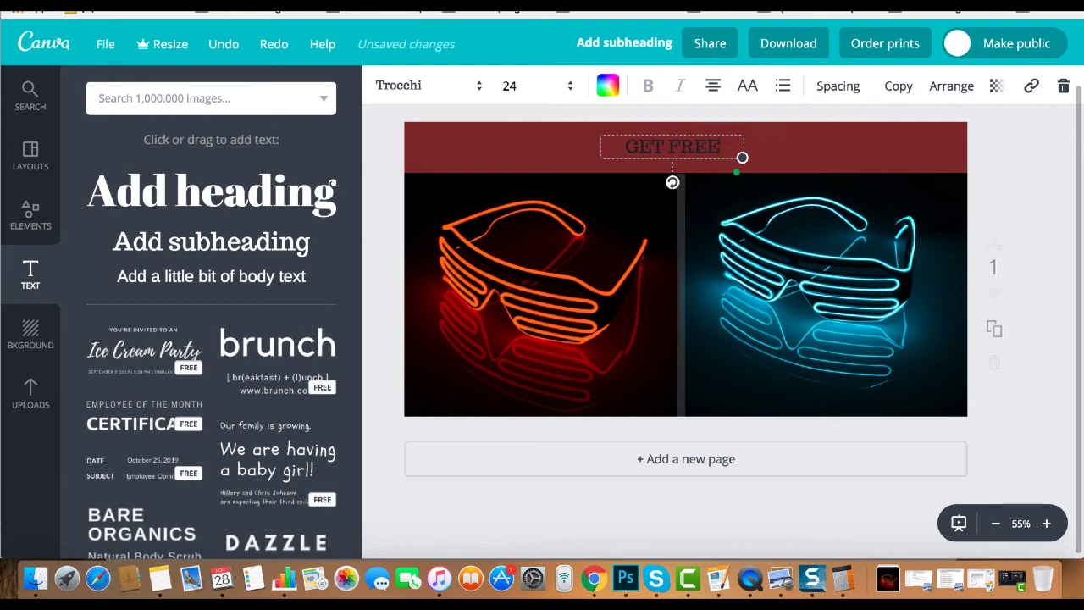
text( SHIPP)
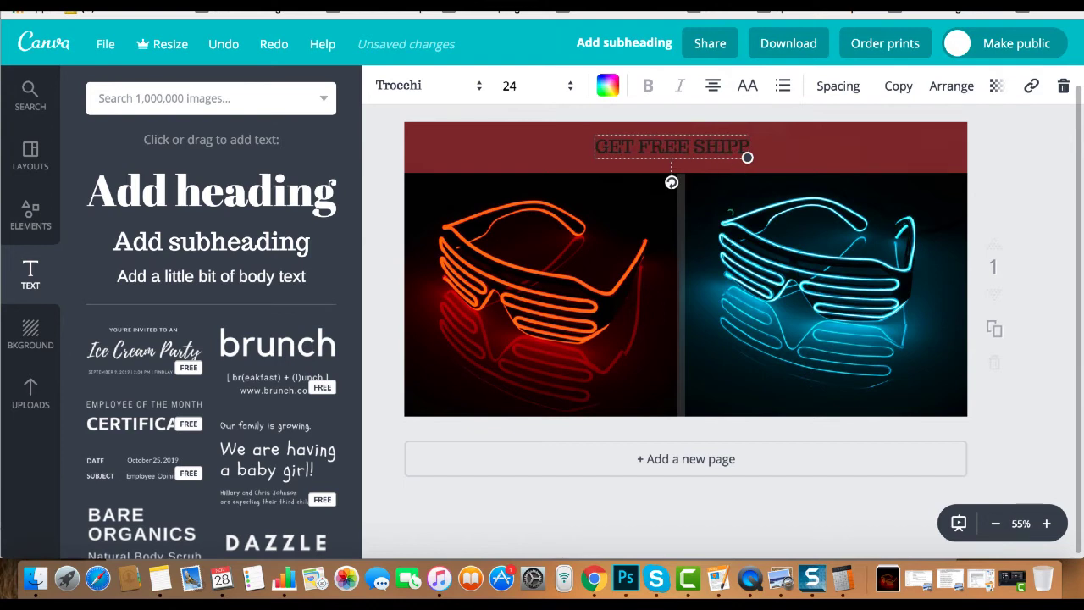
text(ING TODAY)
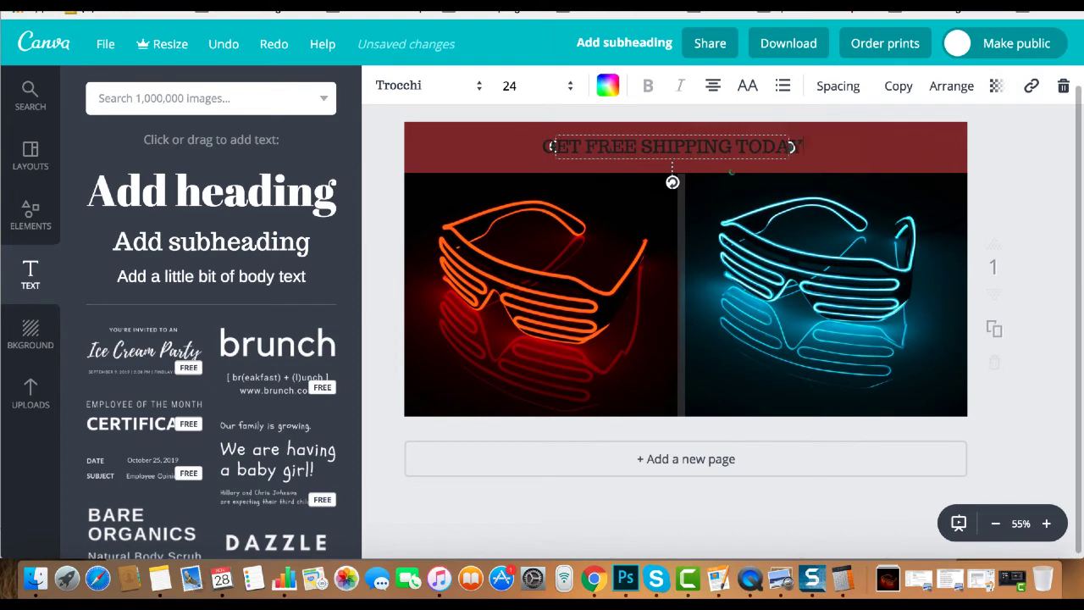
Set the headline's font to Alfa Slab One and widen its text box across the band so the text fits on one line
click(427, 87)
scroll(437, 225, up, 10)
scroll(437, 225, up, 4)
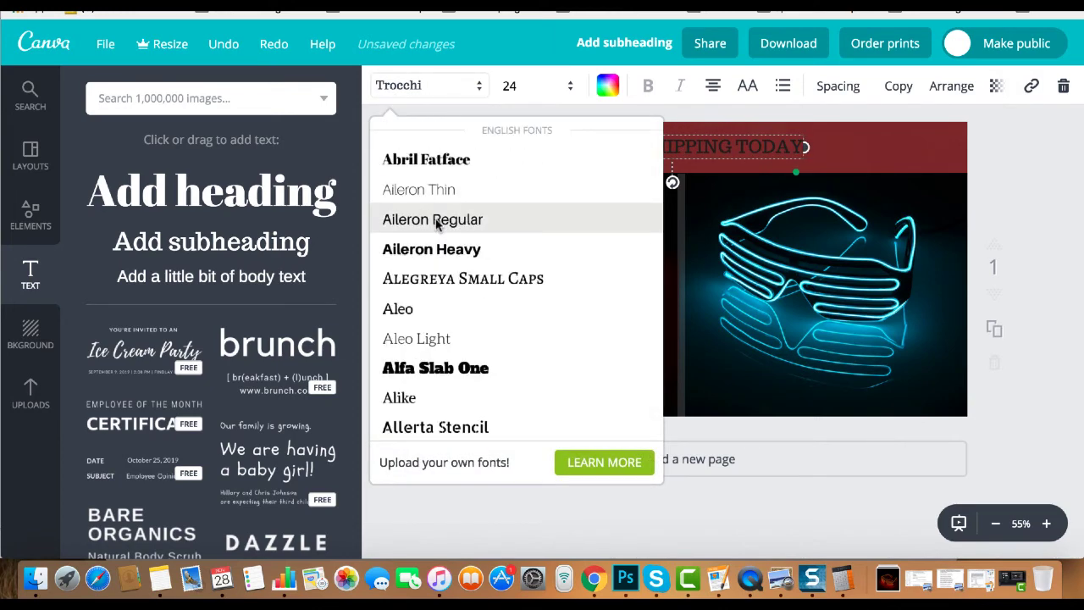
click(448, 368)
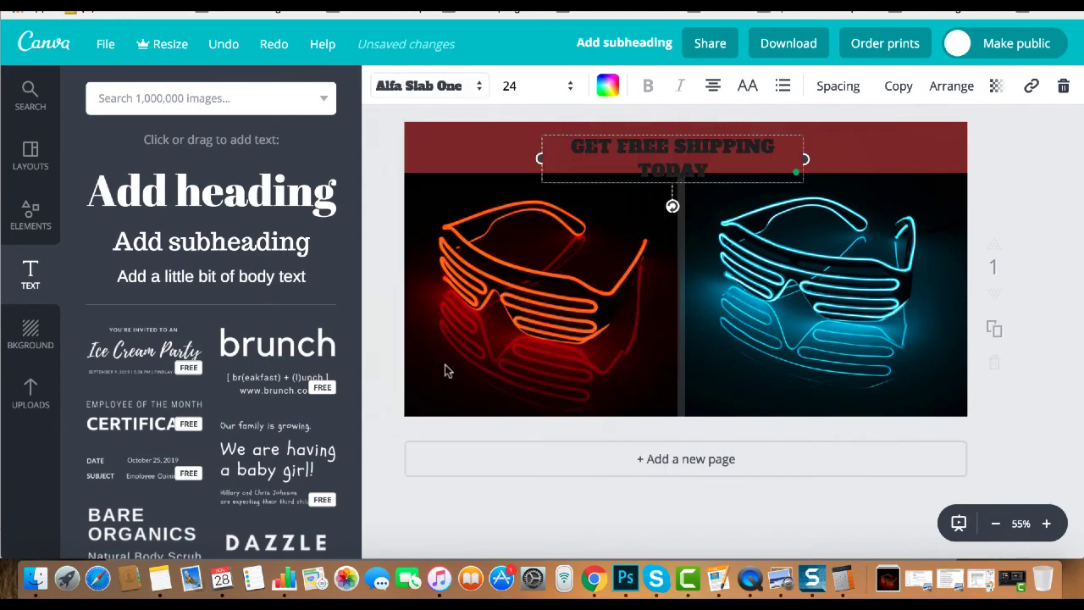
drag(805, 159, 903, 147)
drag(551, 147, 426, 147)
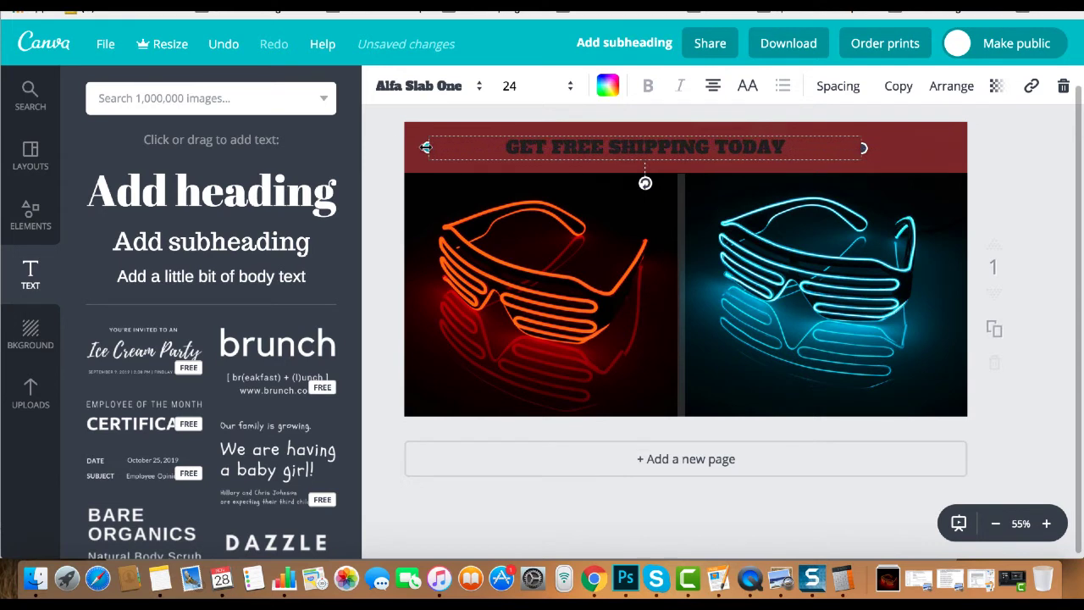
drag(862, 148, 965, 146)
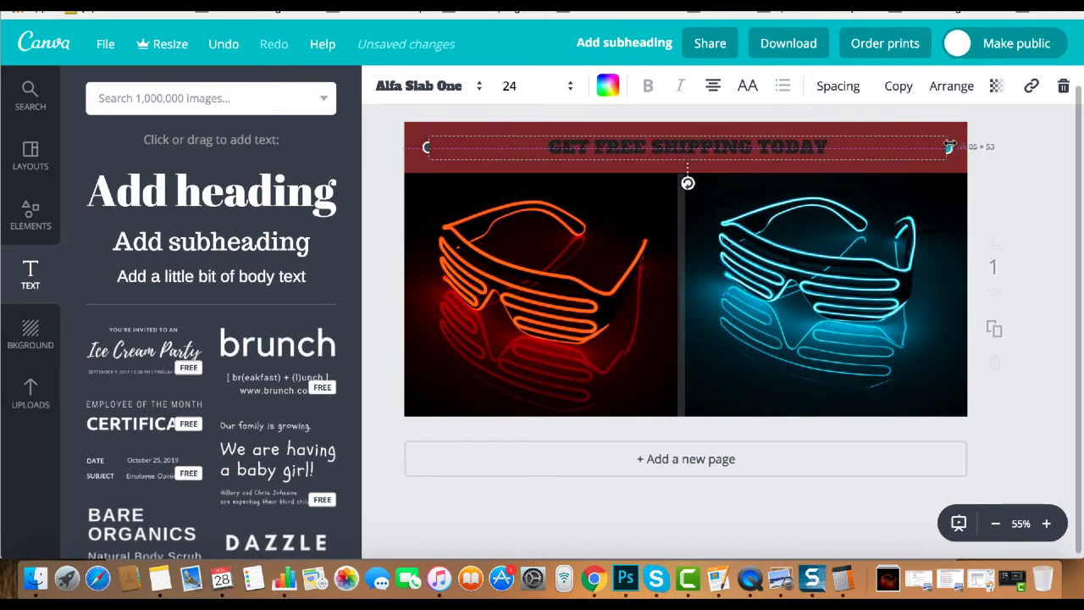
Enlarge the "GET FREE SHIPPING TODAY" text to size 42 and centre it within the red band
click(535, 88)
click(518, 368)
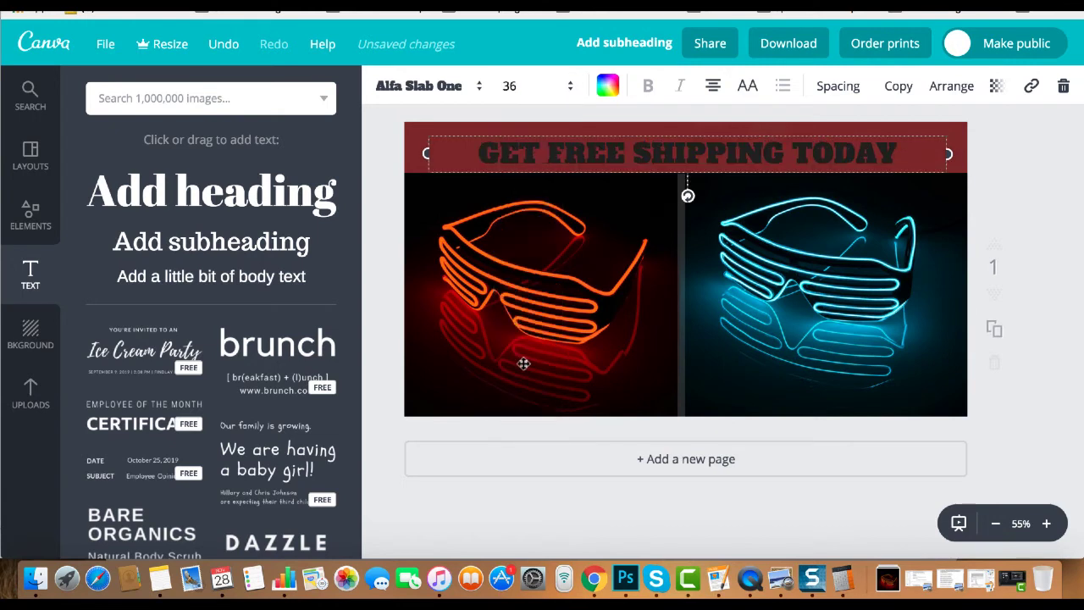
drag(528, 159, 527, 152)
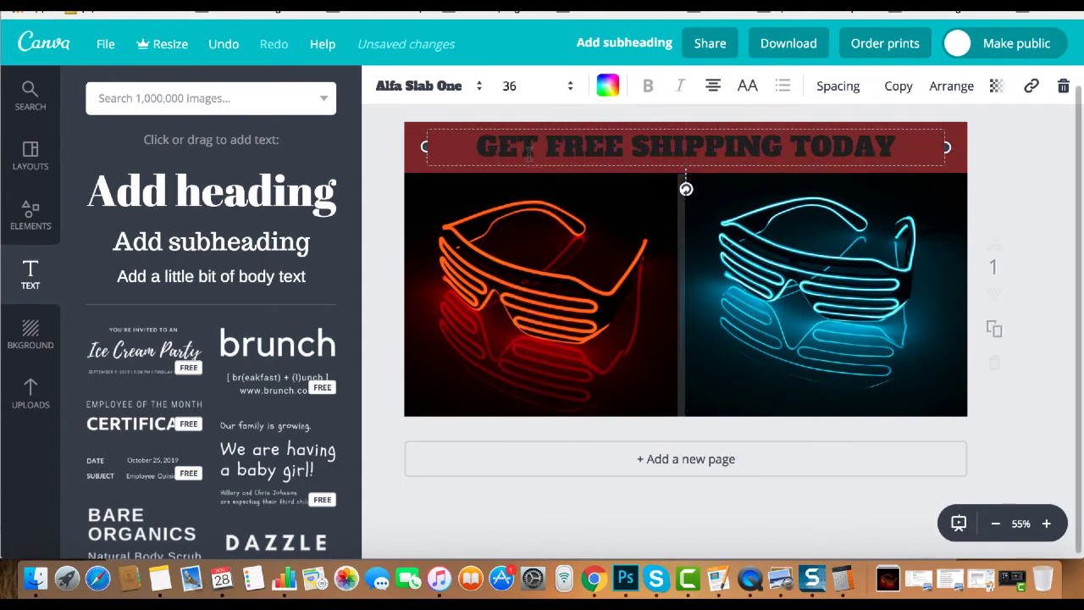
click(512, 88)
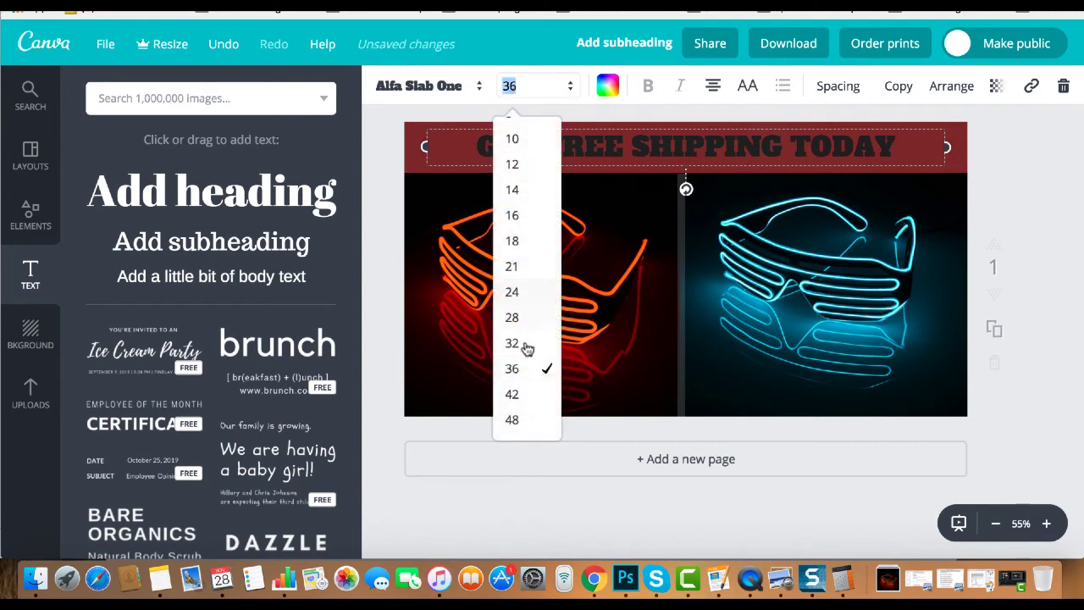
click(513, 394)
drag(609, 154, 605, 151)
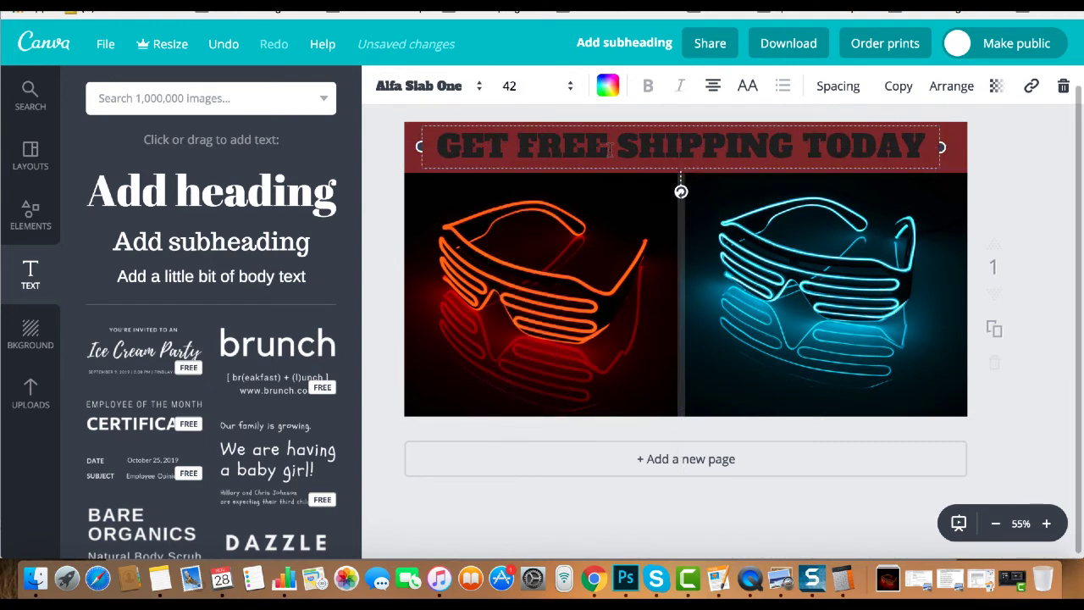
click(1020, 169)
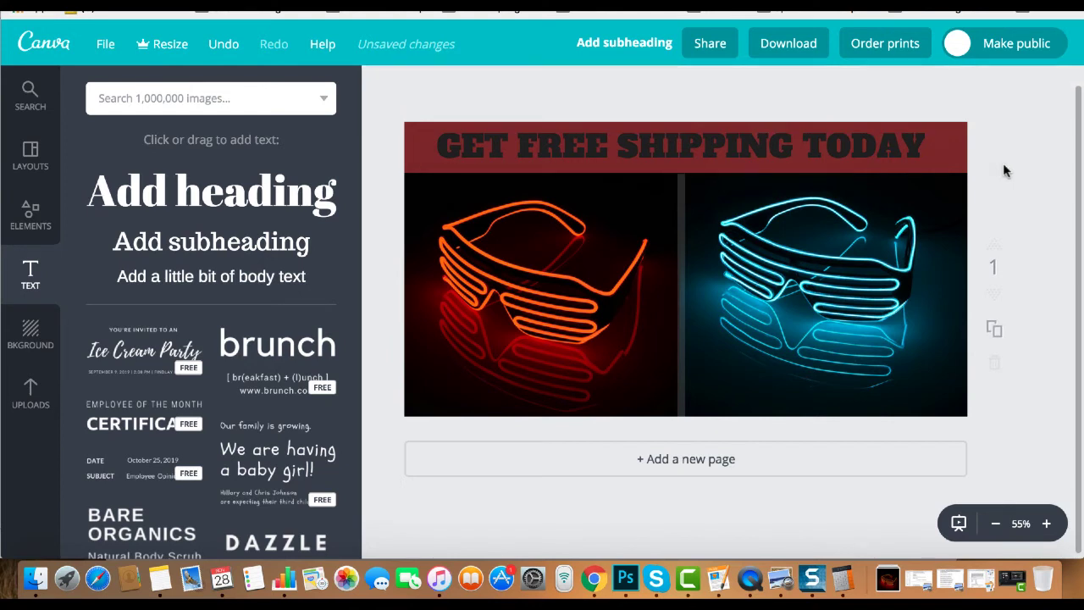
drag(798, 153, 798, 153)
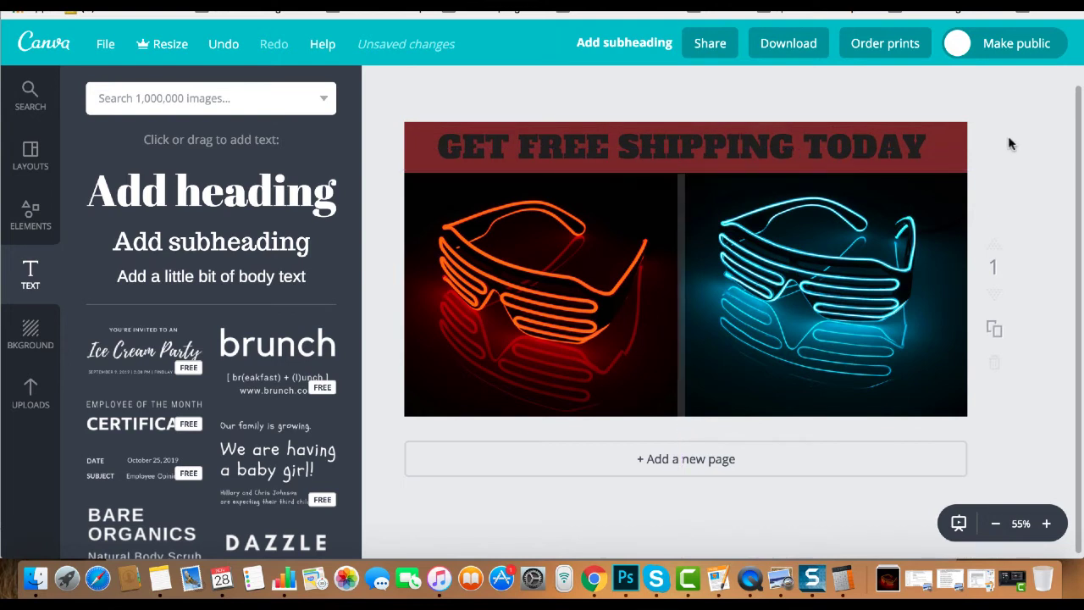
Try colour code c09d54 on the "GET FREE SHIPPING TODAY" text, but settle on black
click(851, 144)
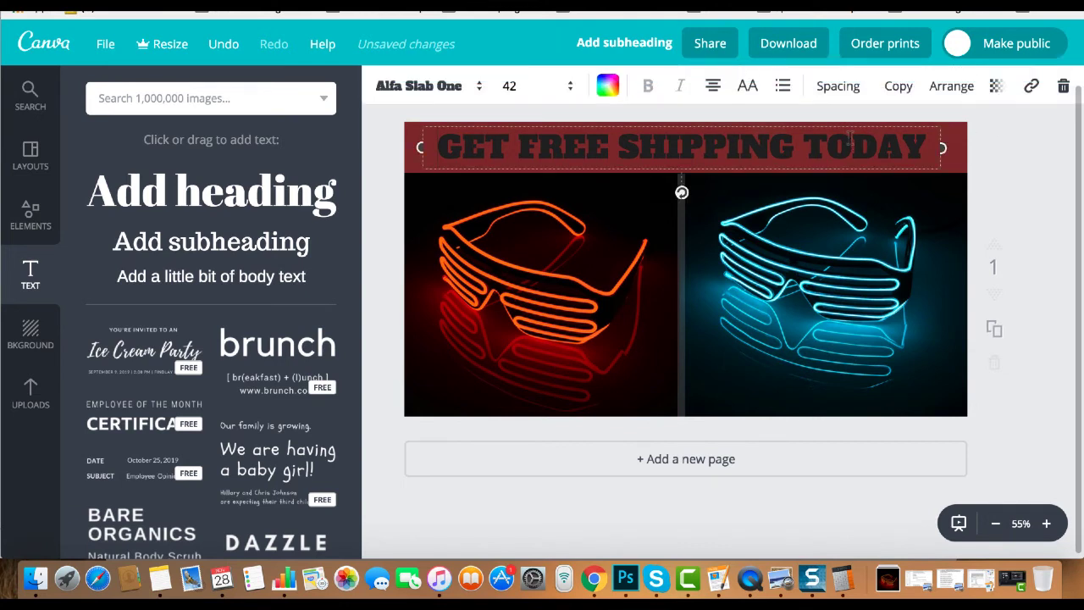
click(607, 88)
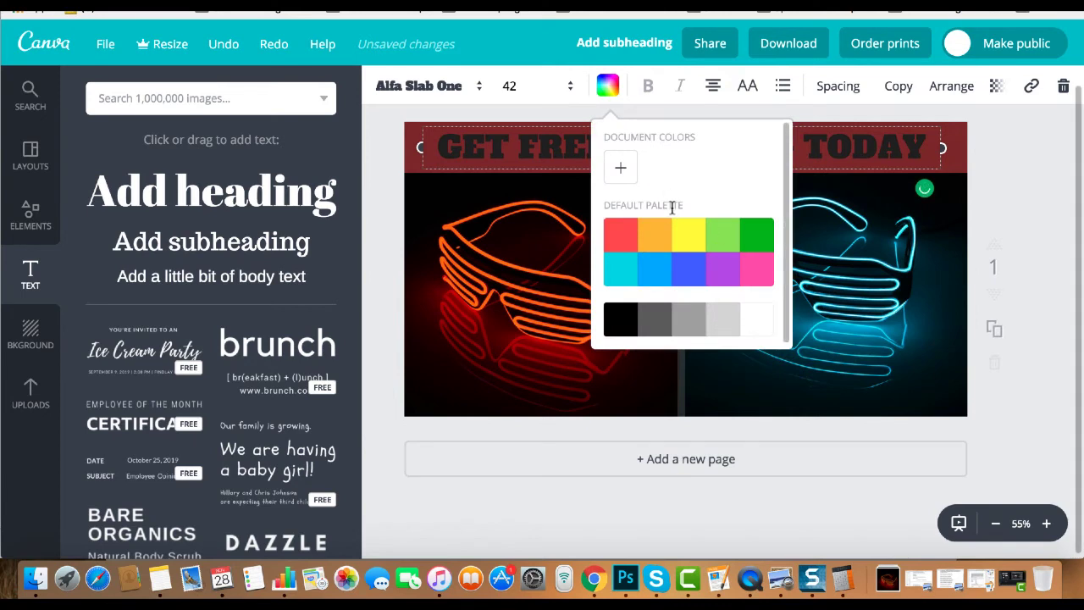
click(620, 168)
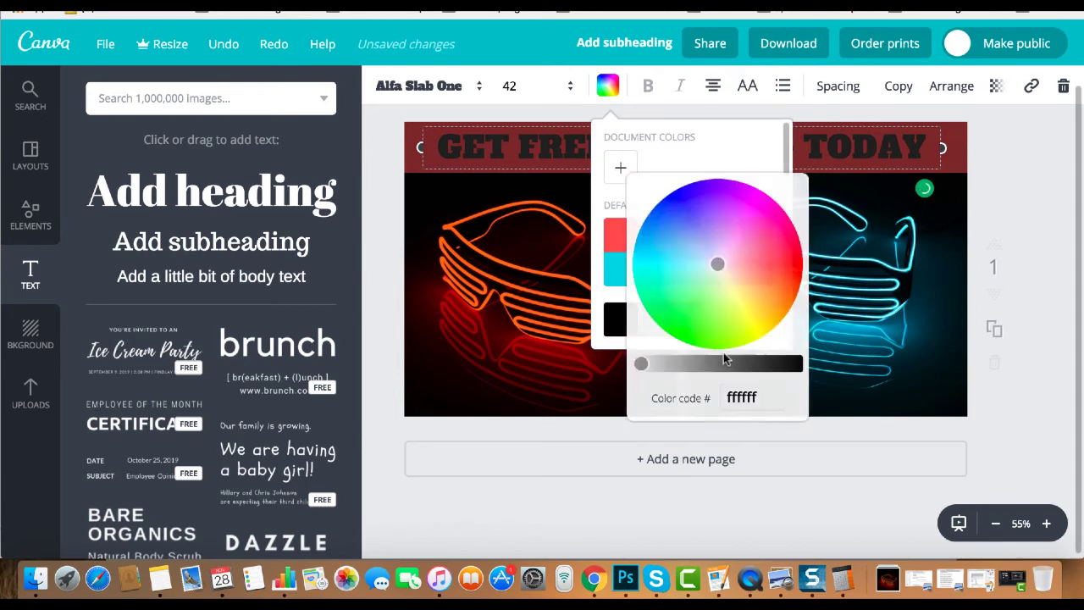
click(758, 397)
text(c09d54)
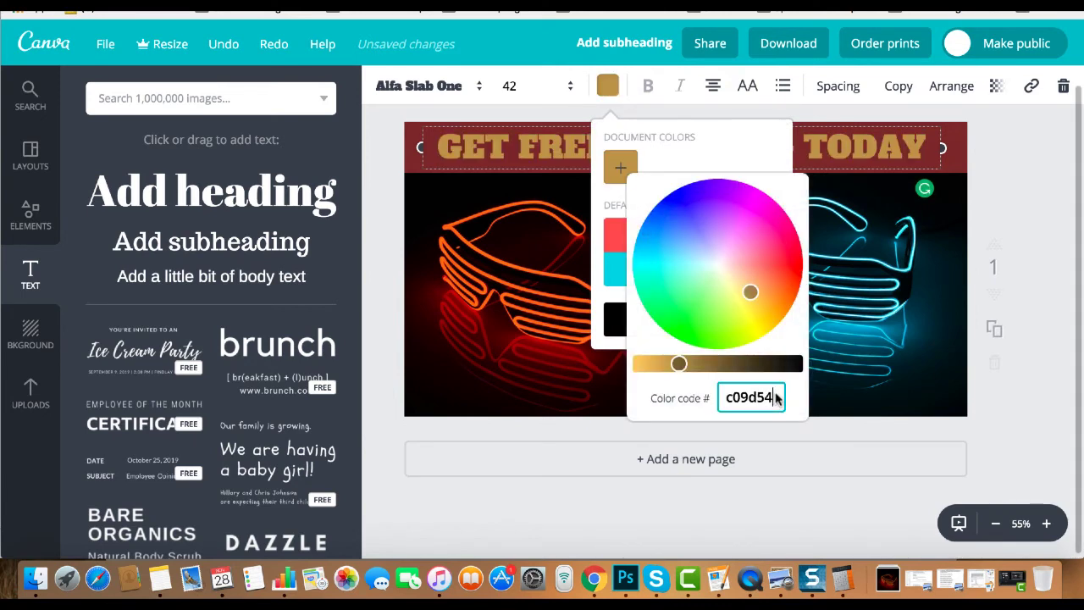
click(617, 319)
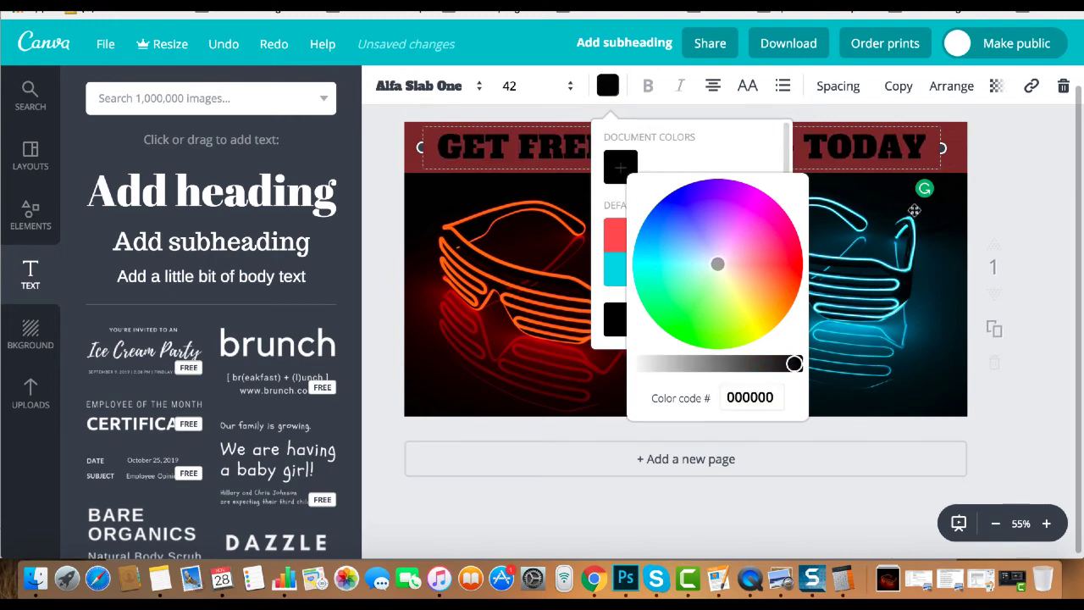
click(1022, 183)
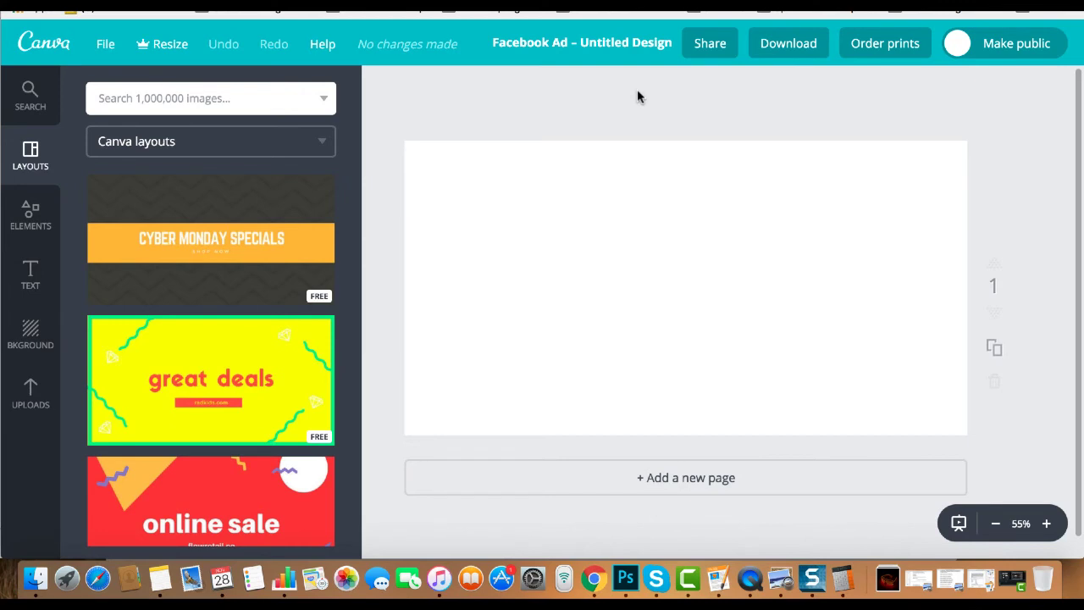
Place the uploaded forest photo on the blank Facebook Ad canvas and enlarge it to reach the canvas's right edge and beyond its top
click(31, 393)
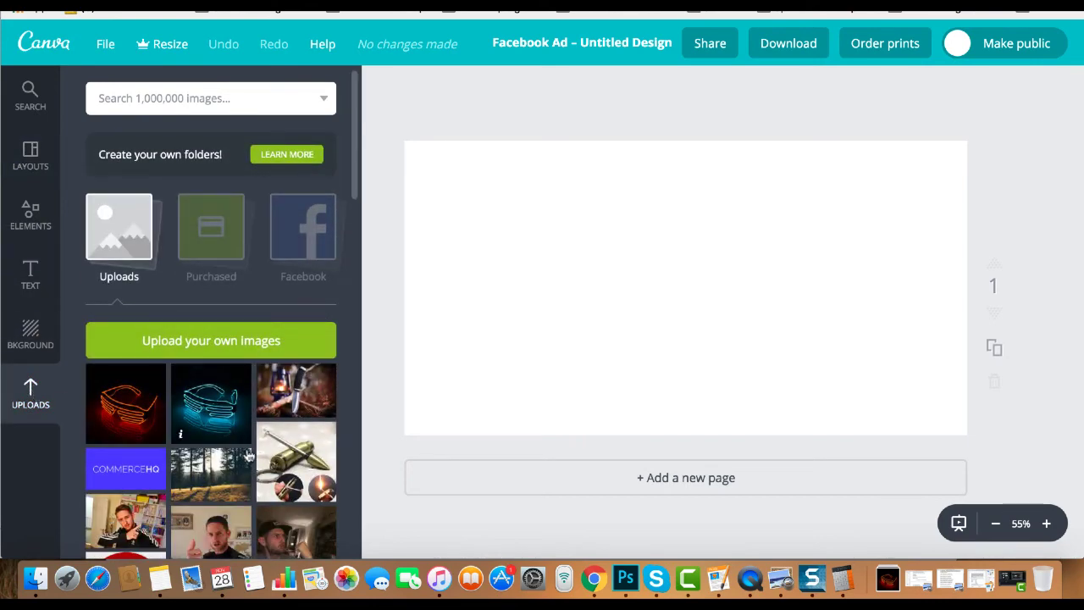
drag(248, 456, 618, 316)
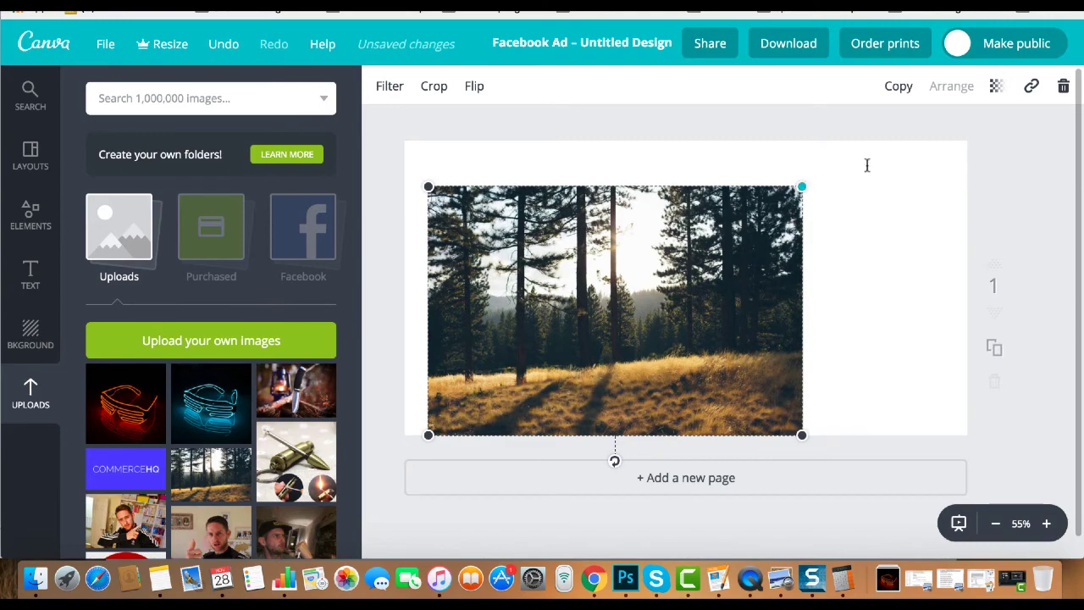
drag(866, 166, 1020, 100)
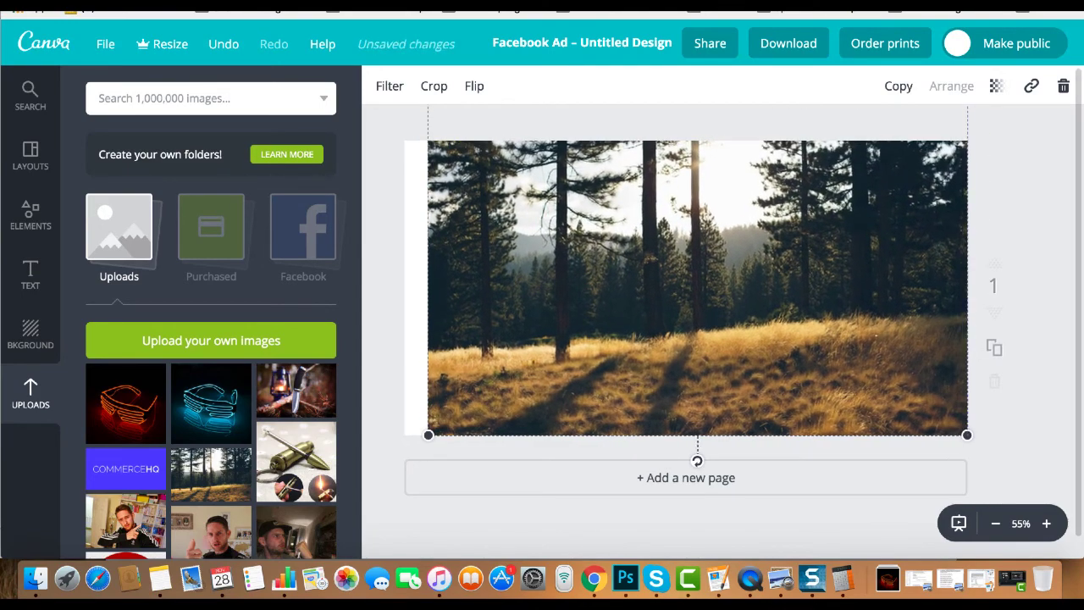
Look at the Unsplash home page as a source of free photos and return to the Facebook Ad design in Canva
key(ctrl+Tab)
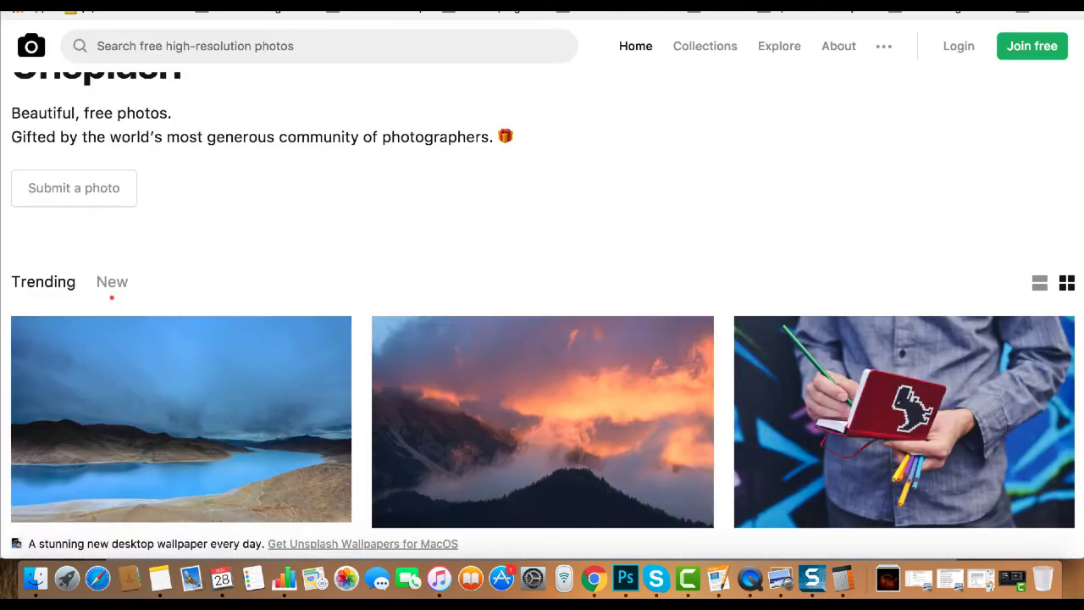
scroll(833, 186, up, 2)
key(ctrl+Tab)
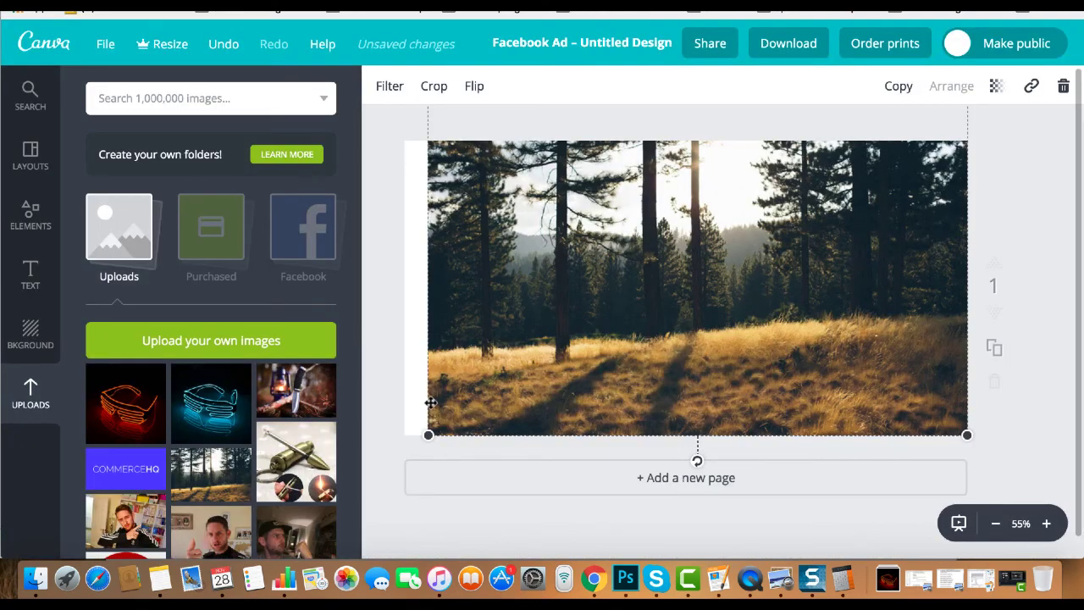
Enlarge the forest photo to the canvas's full width and move it up so its lower edge meets the canvas's bottom
drag(424, 436, 383, 440)
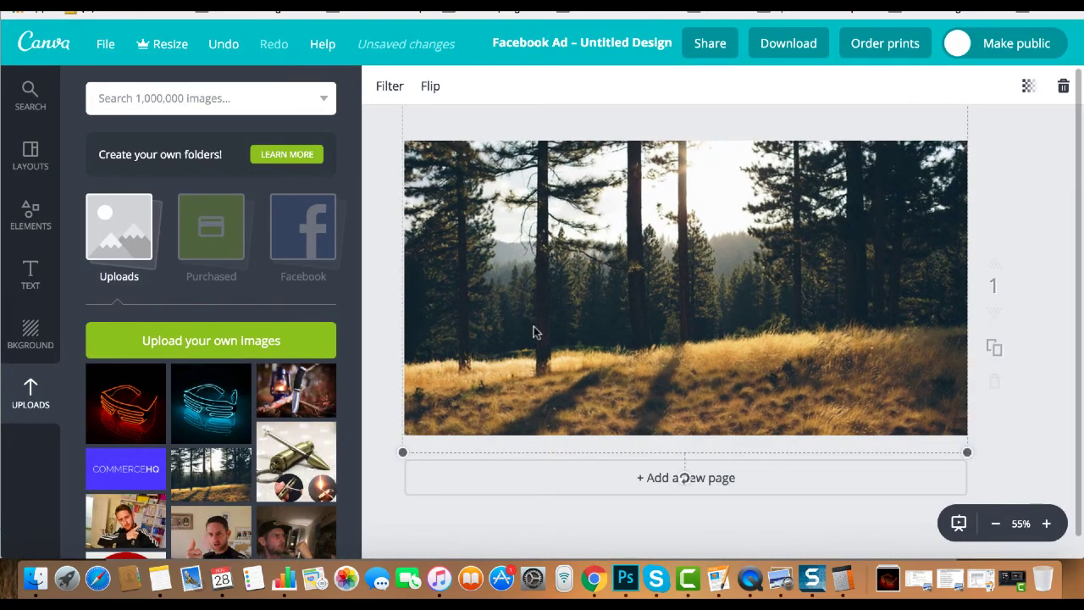
drag(547, 318, 547, 308)
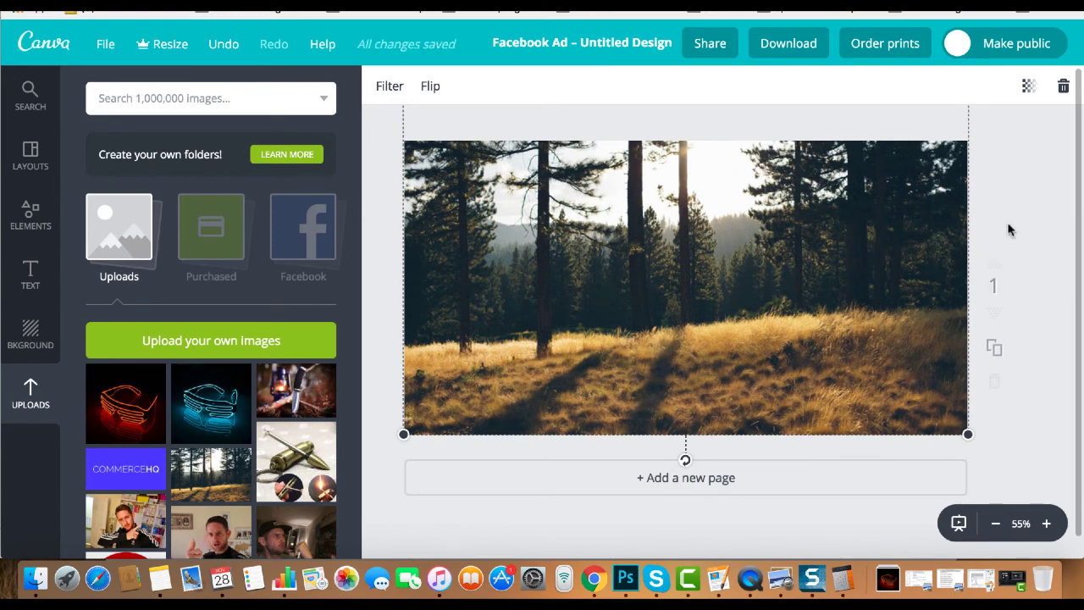
click(1009, 229)
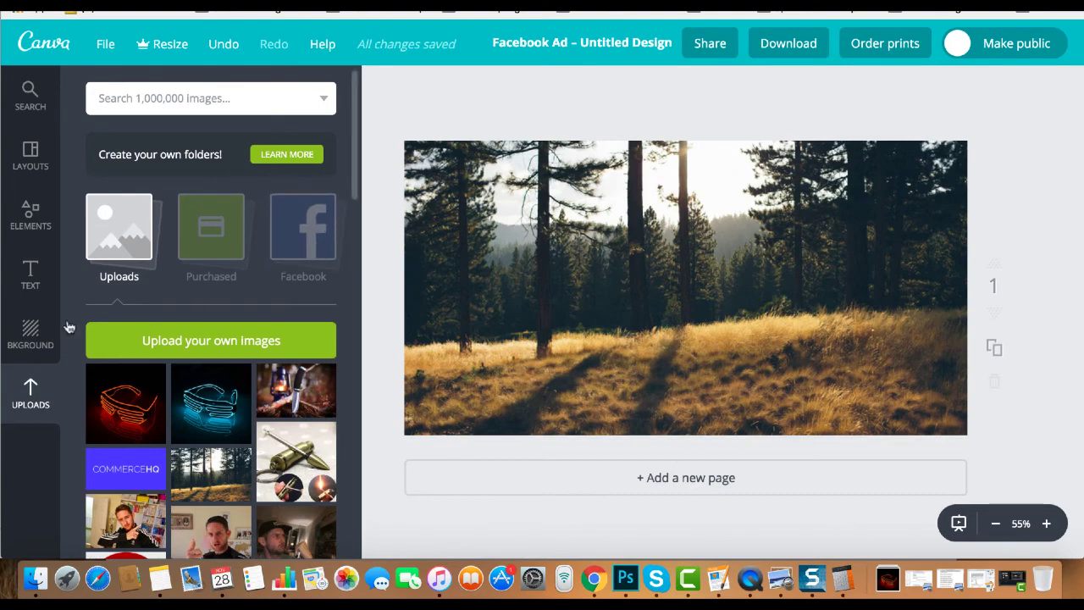
Add a filled square shape over the forest photo and reshape it into a black horizontal band across the canvas's full width
click(31, 217)
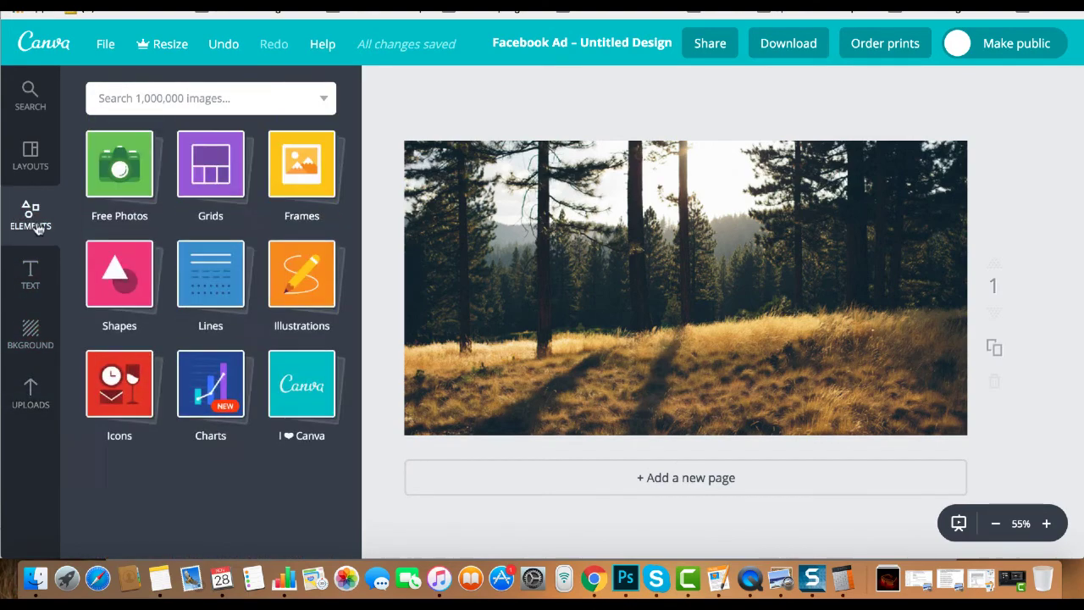
click(113, 289)
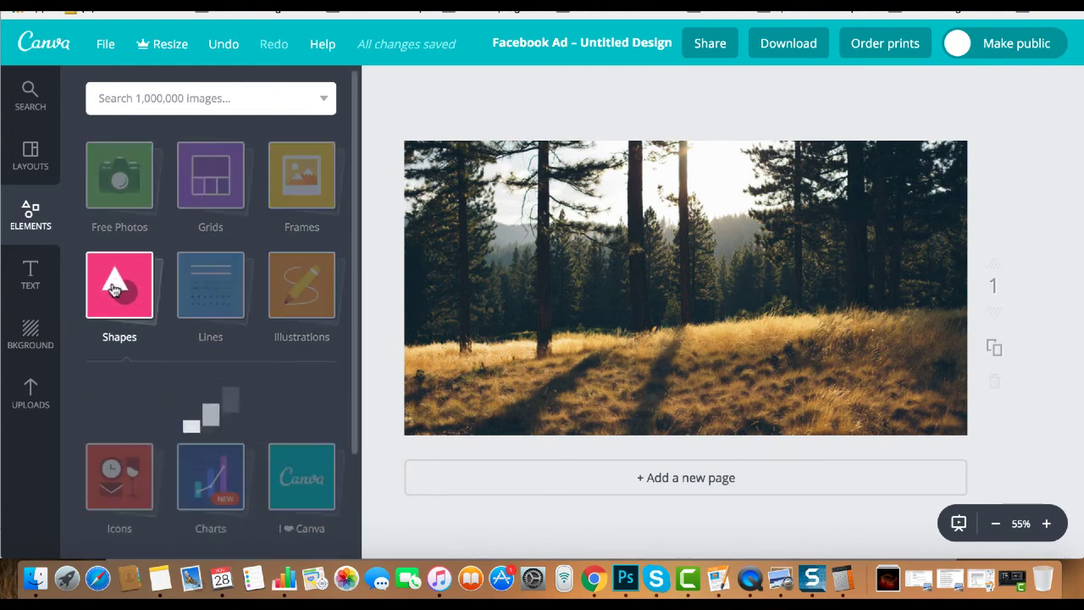
click(406, 263)
drag(585, 279, 1019, 350)
click(917, 325)
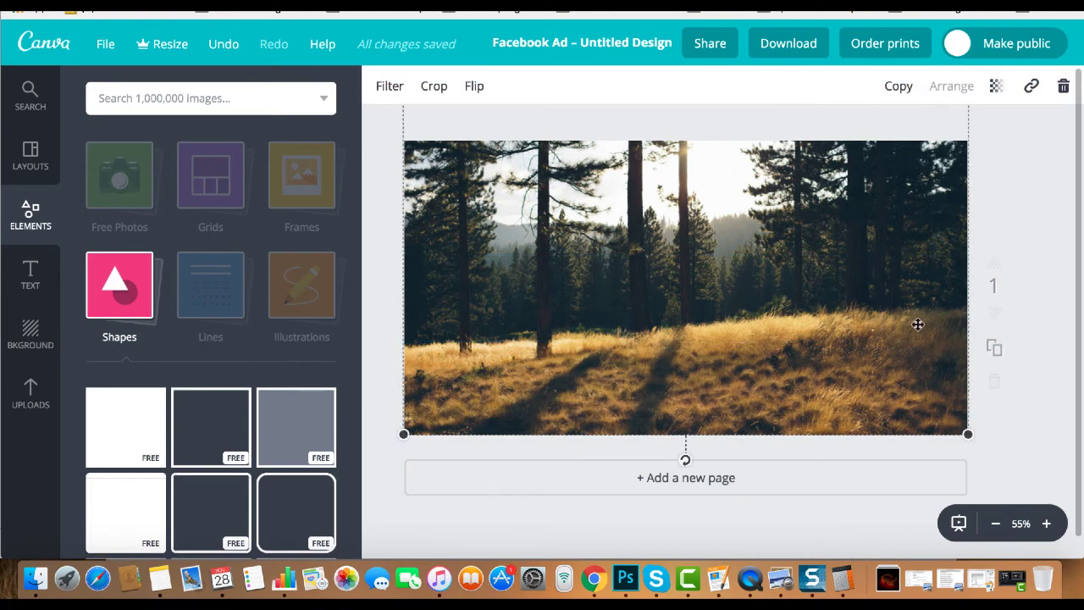
click(118, 439)
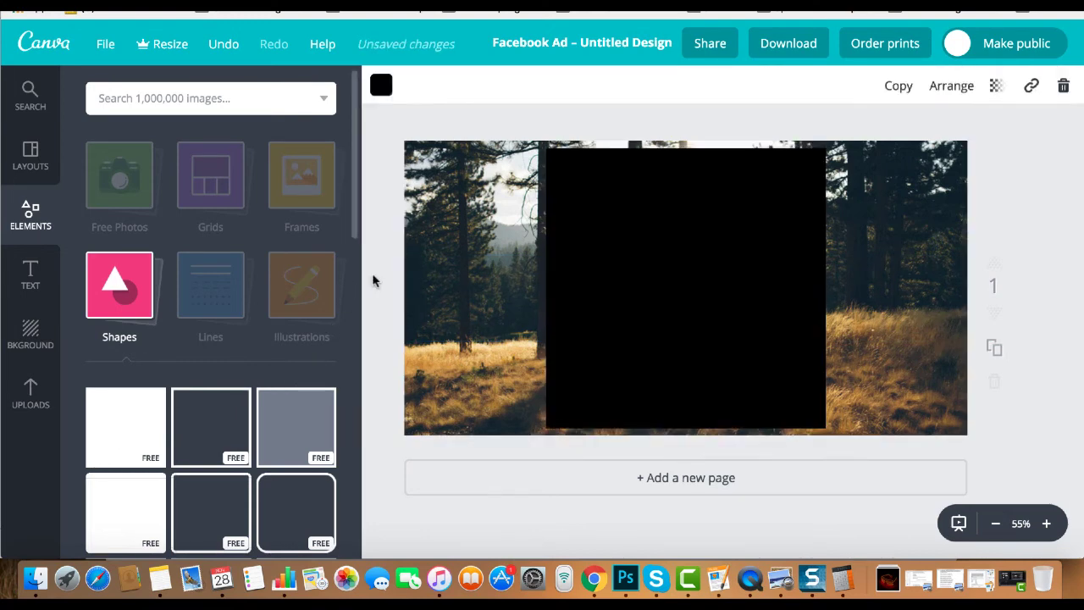
drag(686, 149, 686, 332)
drag(705, 393, 560, 300)
drag(681, 288, 975, 286)
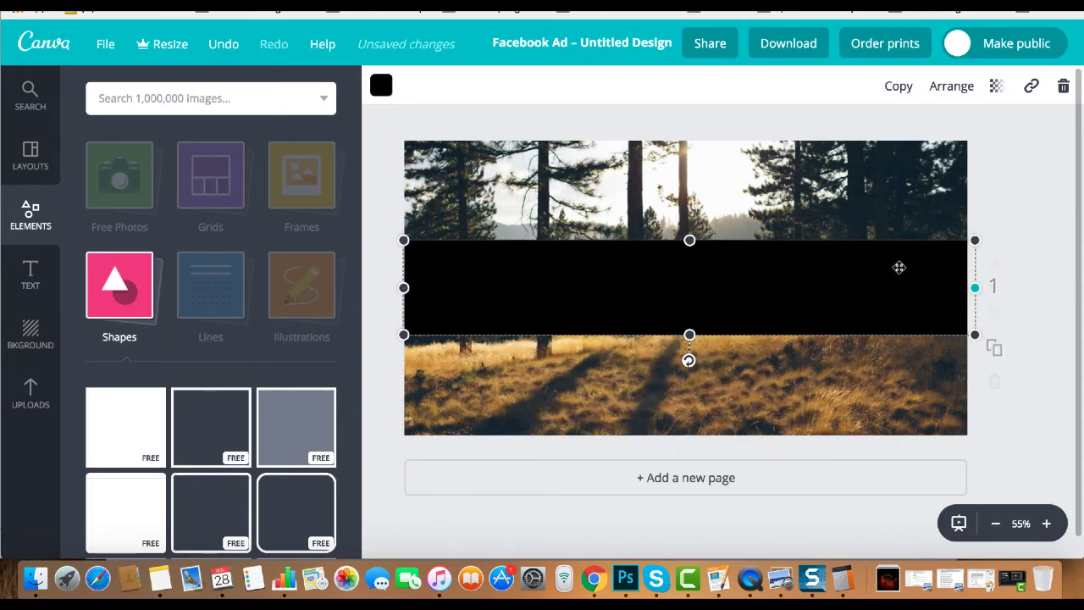
Make the black band semi-transparent so the forest photo shows through it
click(996, 85)
drag(964, 138, 899, 144)
click(1022, 291)
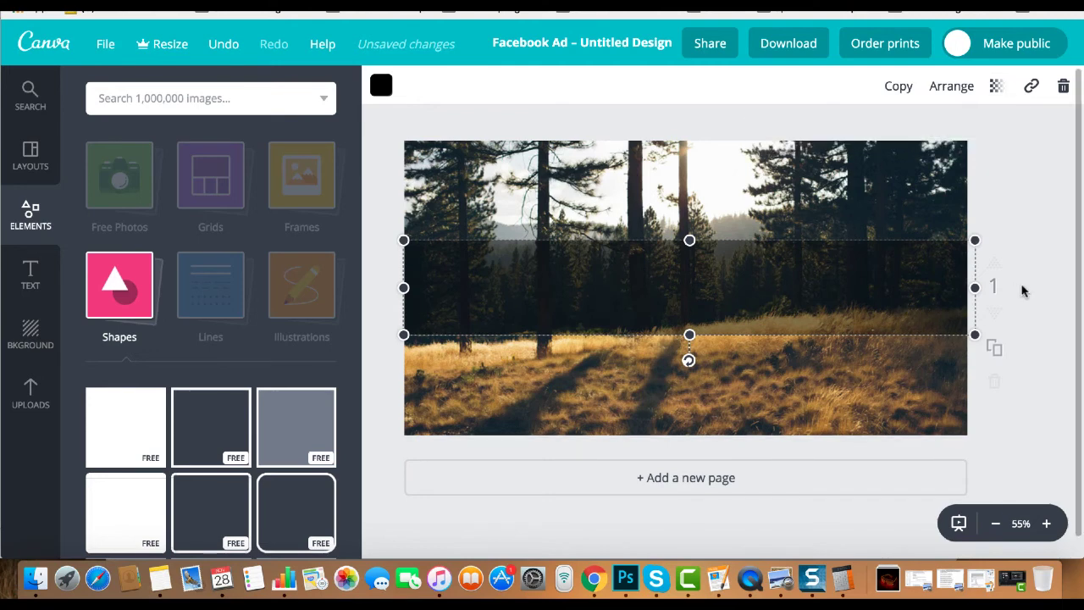
click(1016, 239)
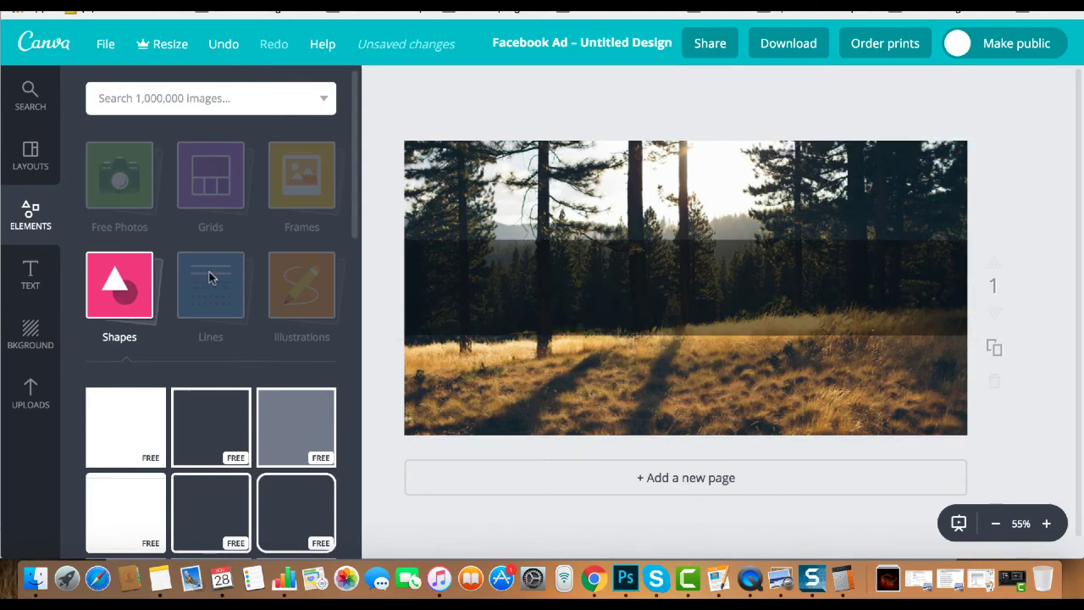
Add a subheading over the dark band and replace its placeholder wording with the sale text
click(32, 285)
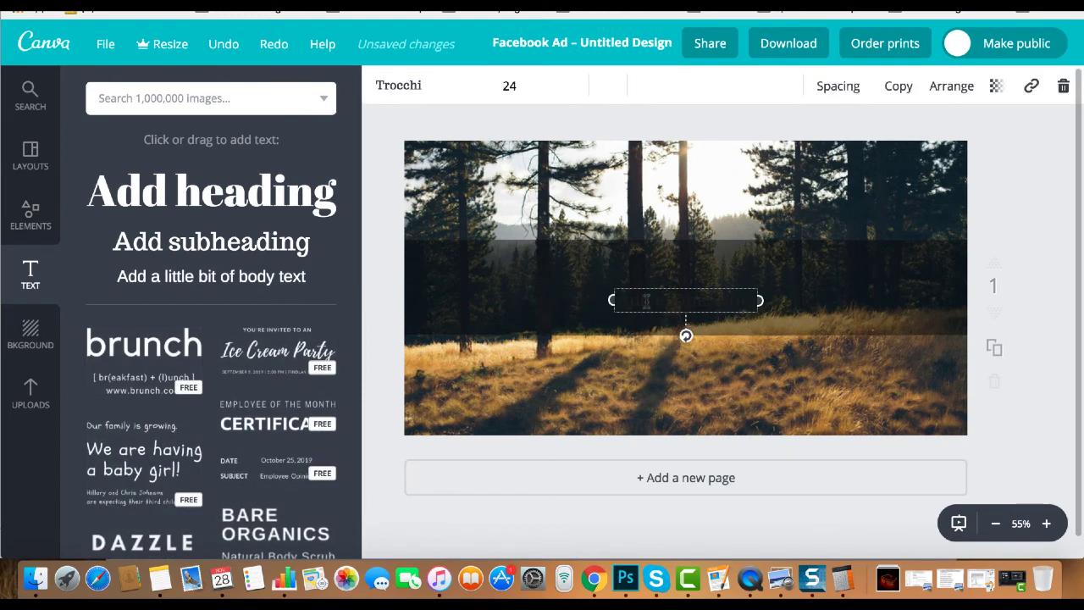
click(647, 300)
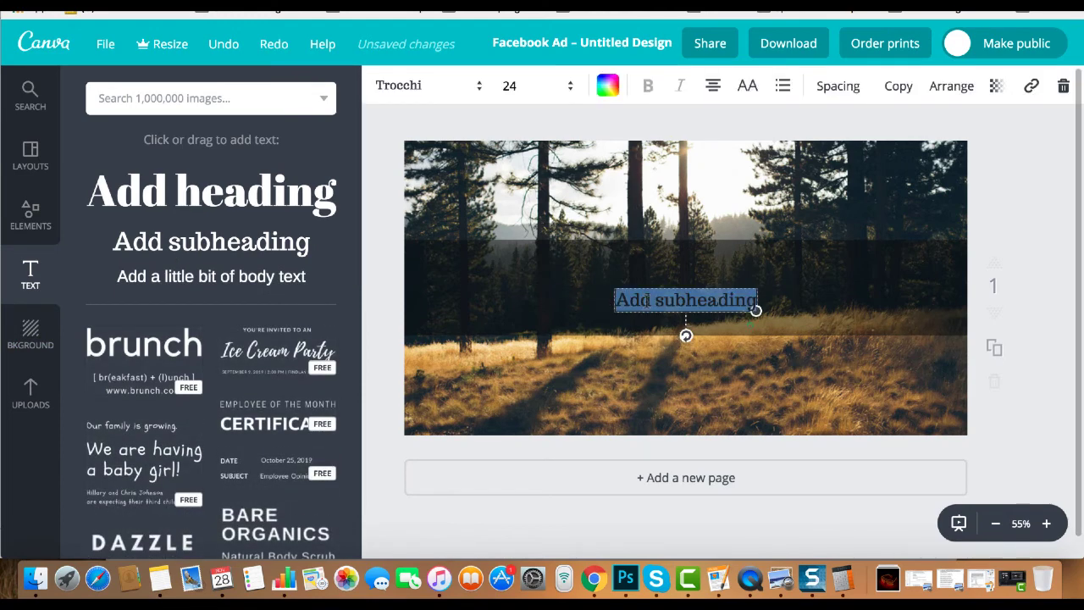
key(BackSpace)
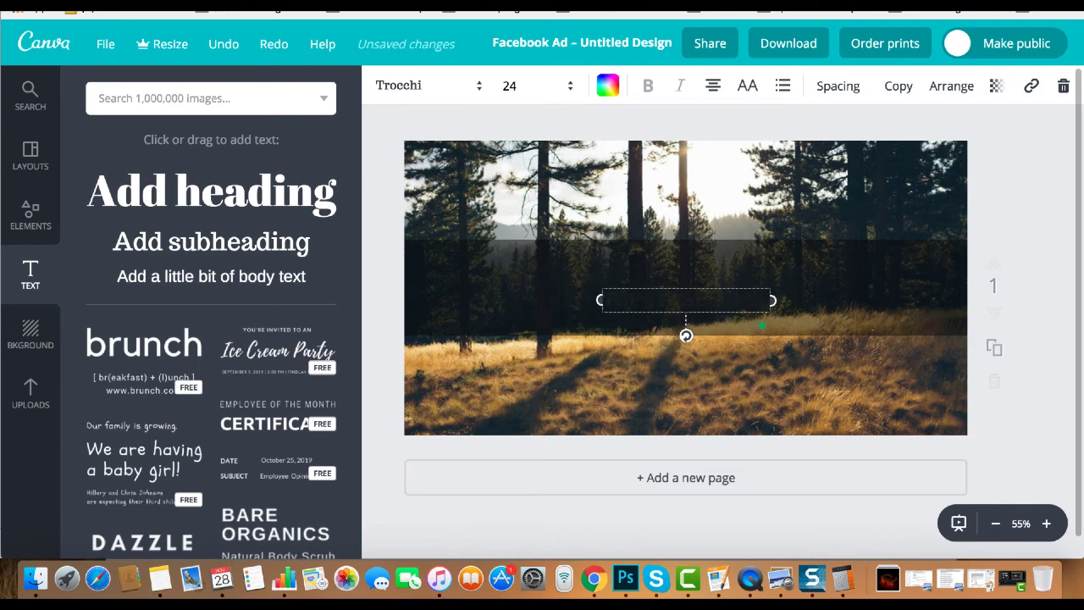
text(sale)
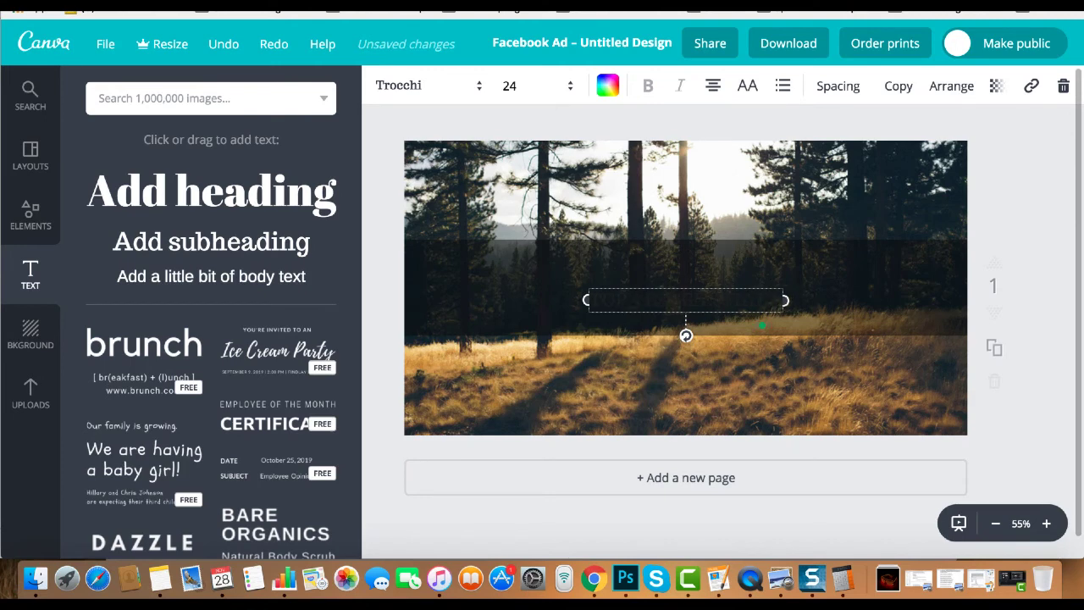